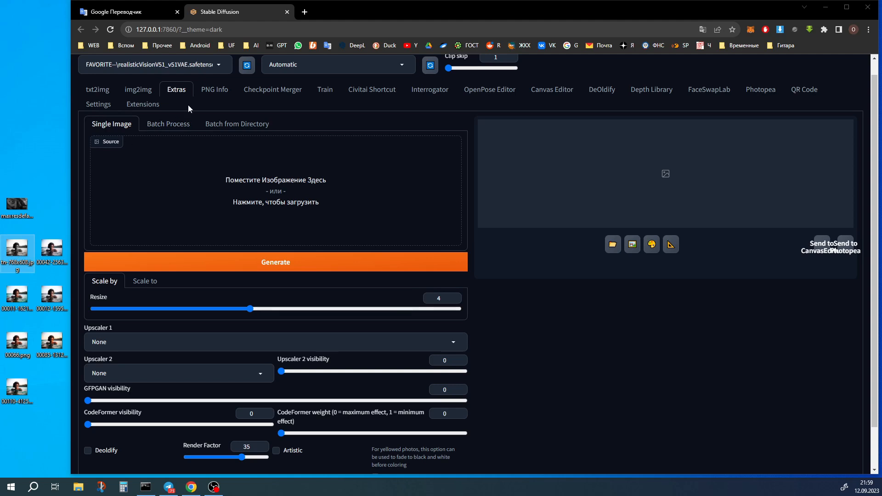
Load the black-and-white portrait into Extras and colorize it with Deoldify, raising the Render Factor to 42
{"action": "left_click_drag", "start_coordinate": [15, 253], "coordinate": [154, 214]}
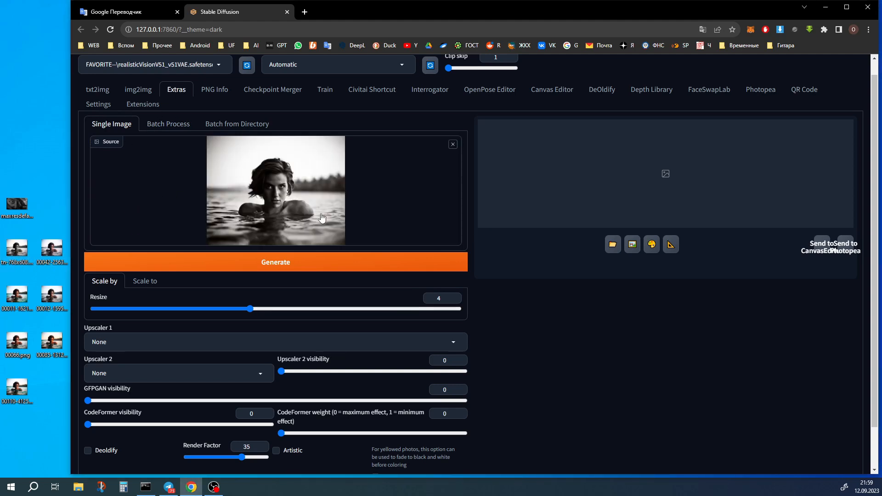
{"action": "scroll", "coordinate": [322, 218], "scroll_direction": "down", "scroll_amount": 1}
{"action": "left_click", "coordinate": [89, 405]}
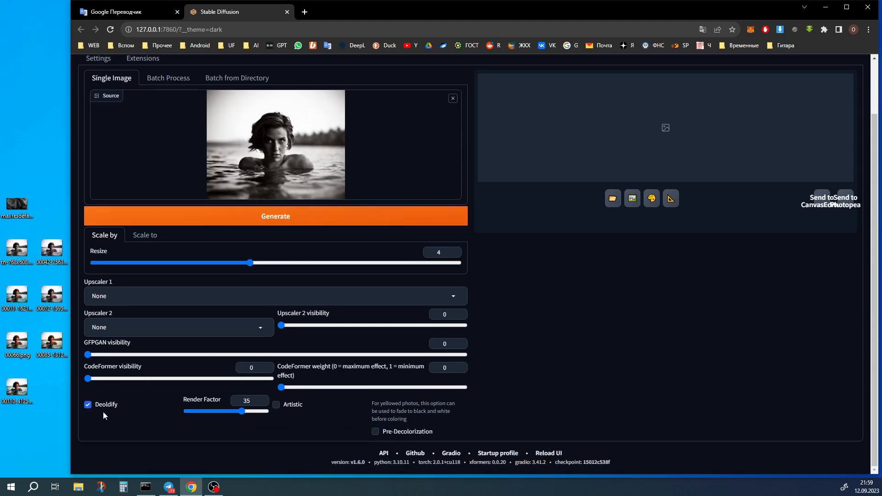
{"action": "left_click", "coordinate": [271, 219]}
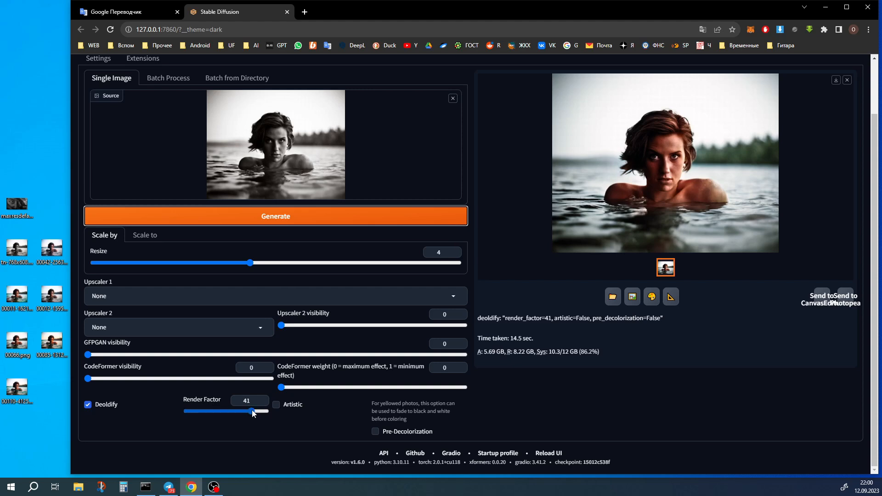
{"action": "mouse_move", "coordinate": [251, 410]}
{"action": "left_mouse_down"}
{"action": "mouse_move", "coordinate": [210, 415]}
{"action": "mouse_move", "coordinate": [253, 413]}
{"action": "left_mouse_up"}
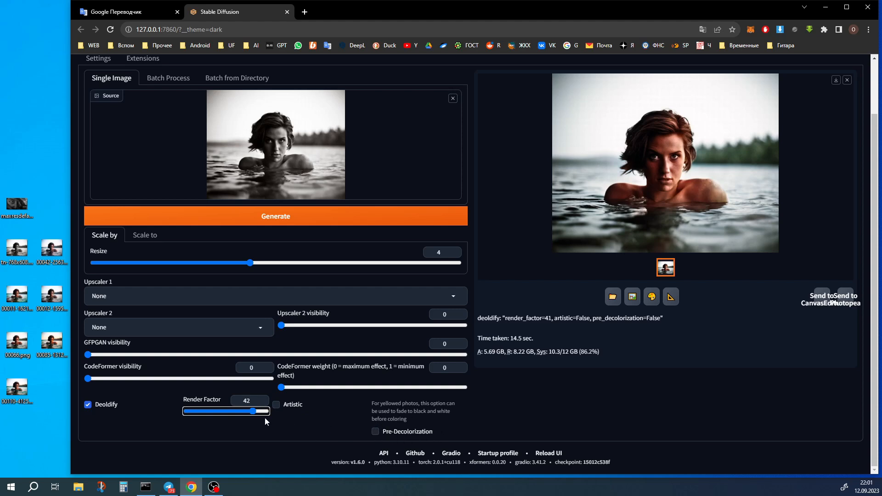
Open the DeOldify page for video colorization
{"action": "scroll", "coordinate": [668, 173], "scroll_direction": "up", "scroll_amount": 2}
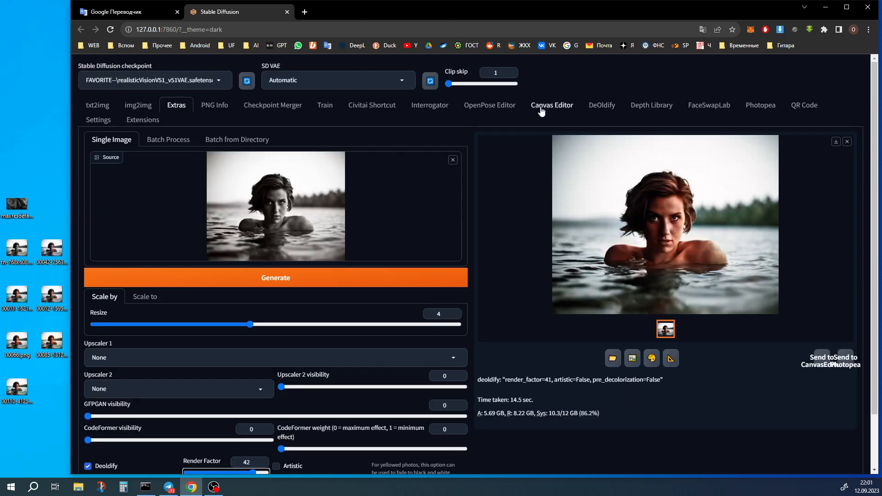
{"action": "left_click", "coordinate": [600, 107]}
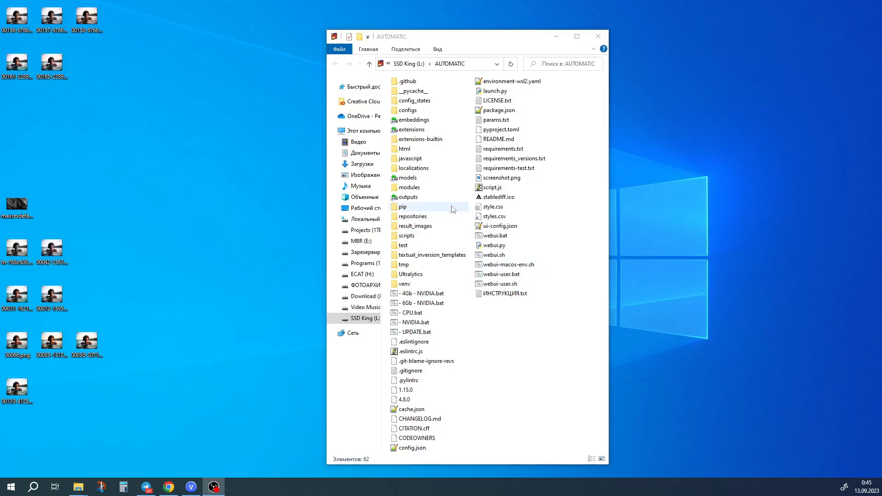
In File Explorer, open the models\ControlNet folder, select ioclab_sd15_recolor.safetensors and XL-sai_xl_recolor_128lora.safetensors, and show the folder's path
{"action": "left_click", "coordinate": [414, 180]}
{"action": "double_click", "coordinate": [414, 180]}
{"action": "double_click", "coordinate": [414, 120]}
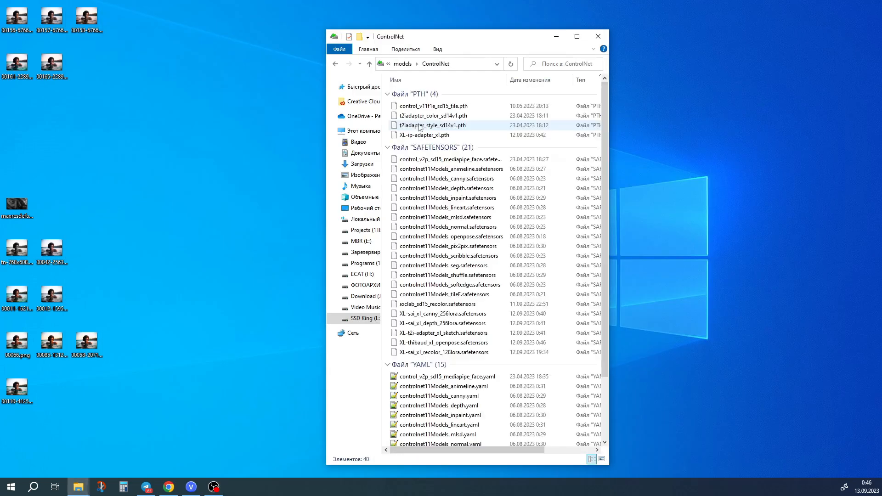
{"action": "left_click", "coordinate": [443, 352]}
{"action": "left_click", "coordinate": [409, 304], "text": "ctrl"}
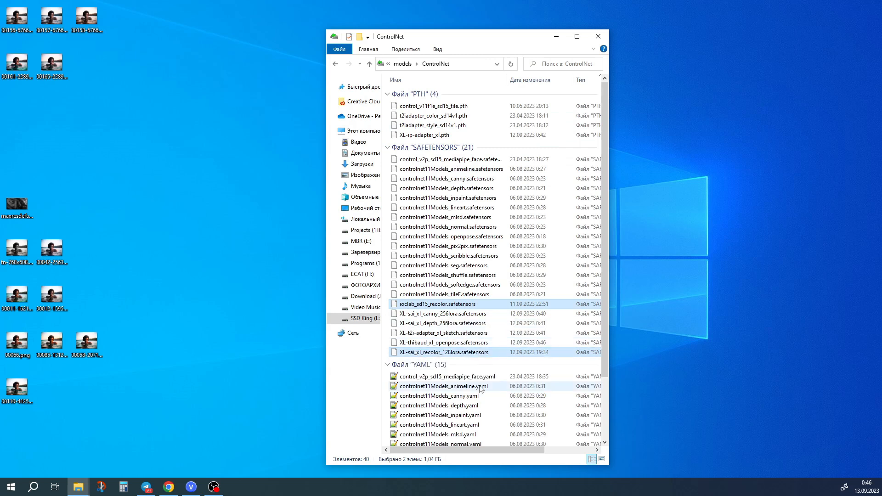
{"action": "left_click", "coordinate": [473, 63]}
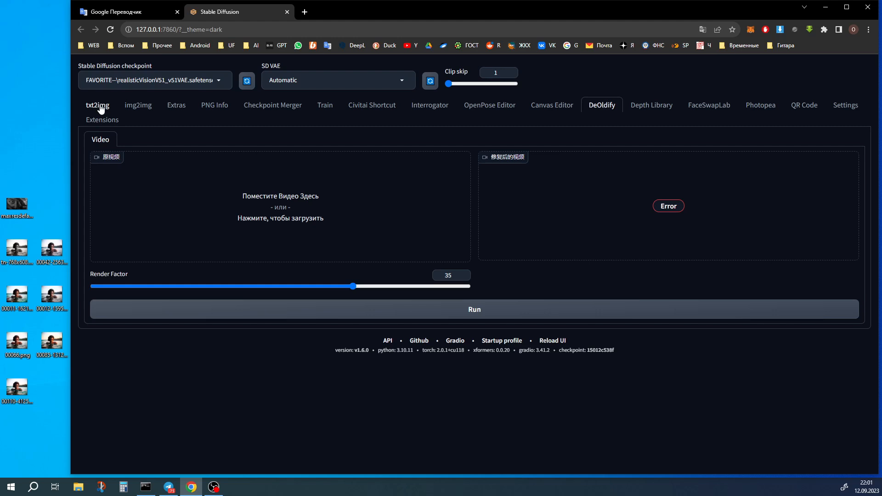
Switch to txt2img in Stable Diffusion and review the available checkpoints, keeping realisticVisionV51_v51VAE
{"action": "left_click", "coordinate": [101, 109]}
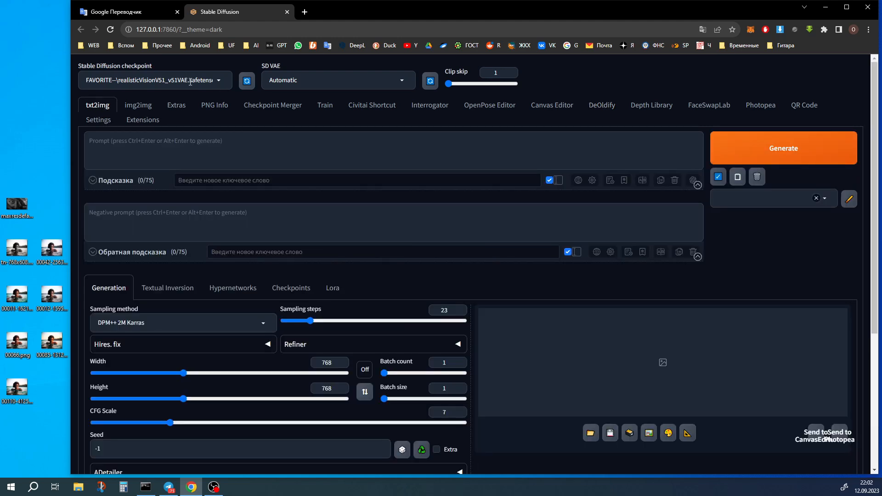
{"action": "left_click", "coordinate": [199, 82]}
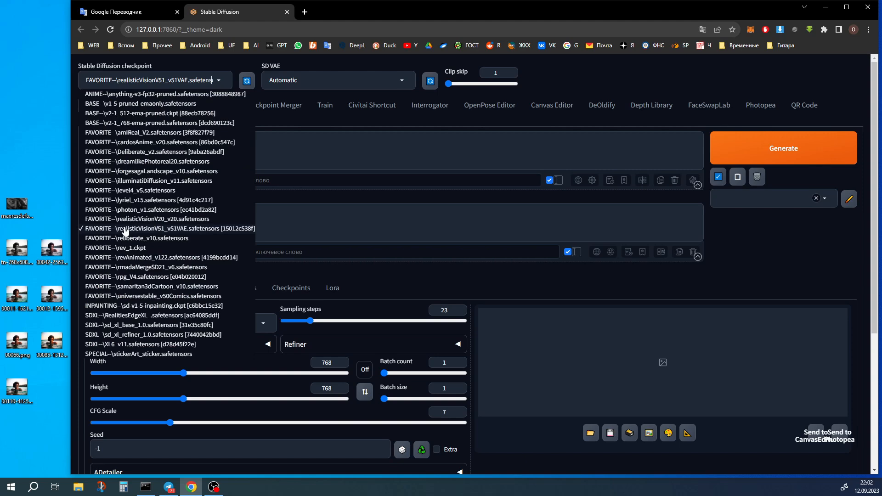
{"action": "left_click", "coordinate": [355, 146]}
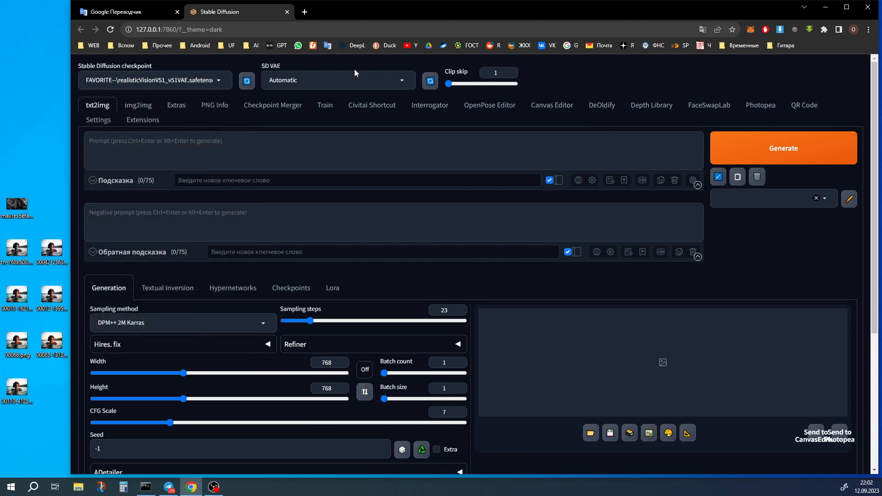
Expand ControlNet and set Unit 0 to the Recolor control type with the ioclab_sd15_recolor model
{"action": "scroll", "coordinate": [355, 146], "scroll_direction": "down", "scroll_amount": 5}
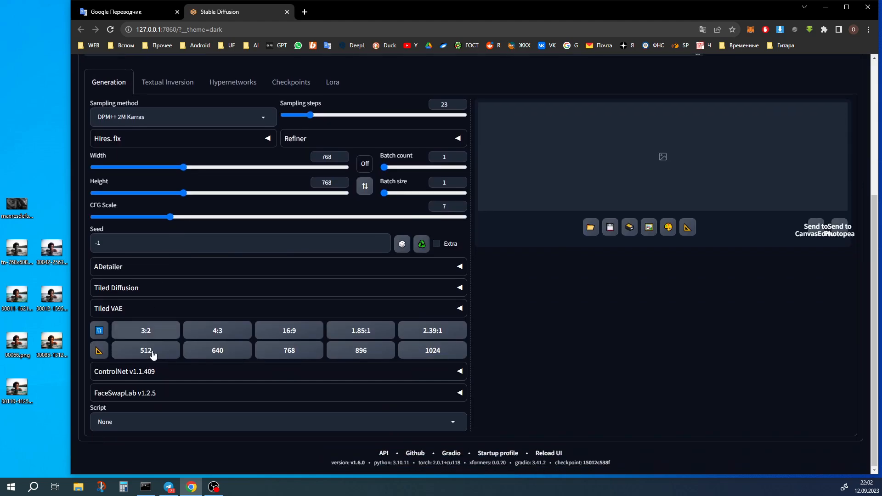
{"action": "left_click", "coordinate": [132, 375]}
{"action": "scroll", "coordinate": [230, 292], "scroll_direction": "down", "scroll_amount": 6}
{"action": "left_click", "coordinate": [177, 307]}
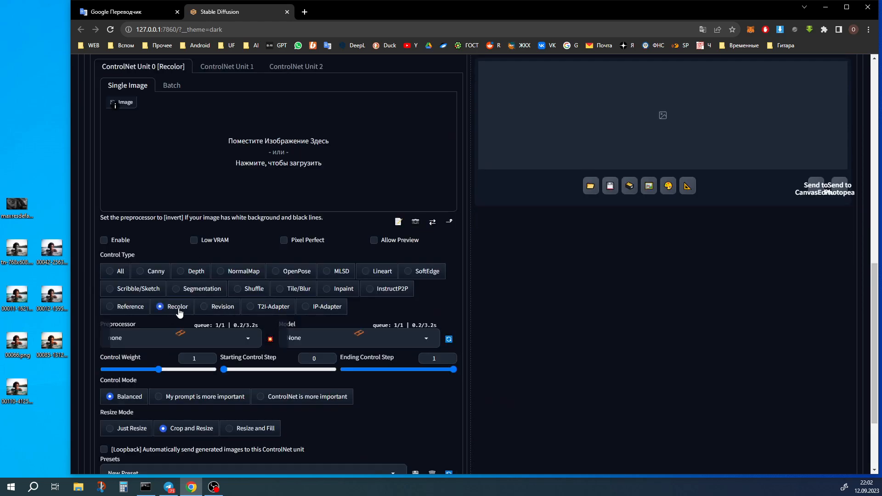
{"action": "left_click", "coordinate": [367, 338]}
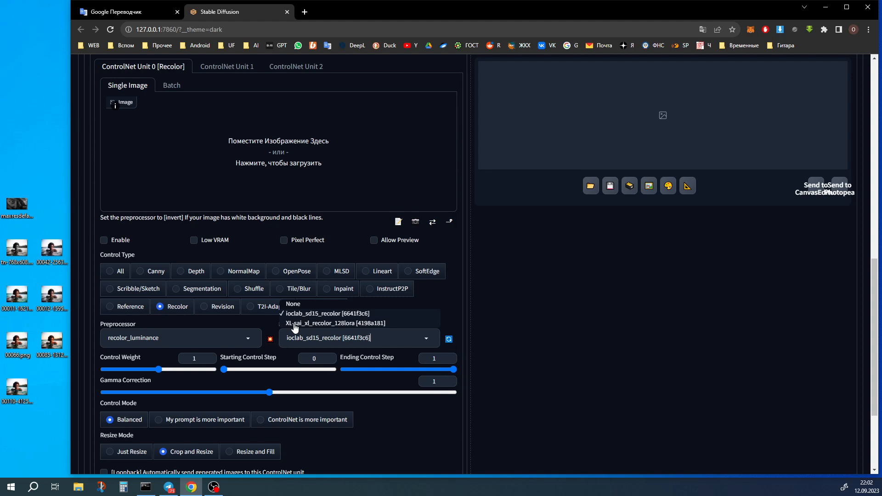
{"action": "left_click", "coordinate": [316, 317]}
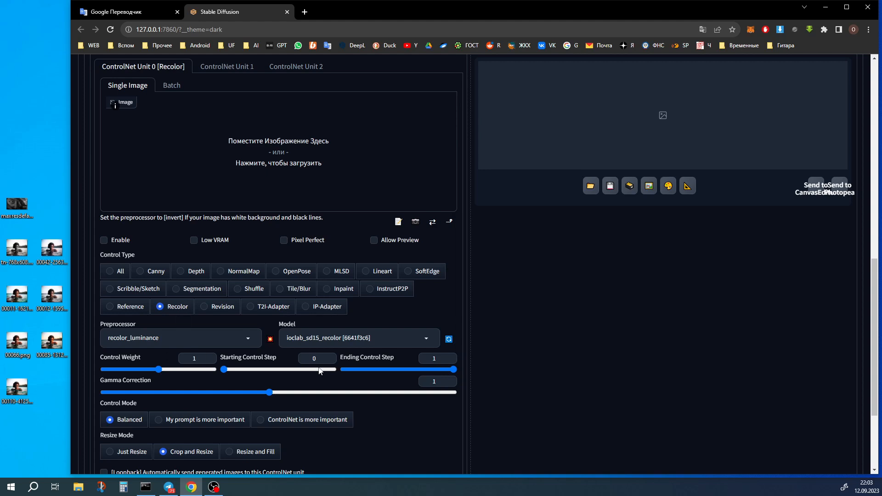
Load the black-and-white portrait into ControlNet Unit 0 and choose the recolor_intensity preprocessor
{"action": "left_click_drag", "start_coordinate": [17, 250], "coordinate": [234, 146]}
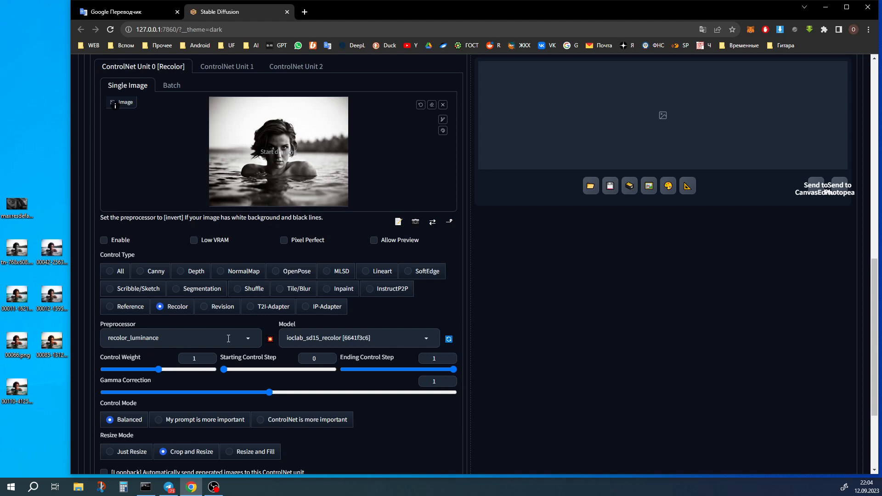
{"action": "left_click", "coordinate": [252, 340]}
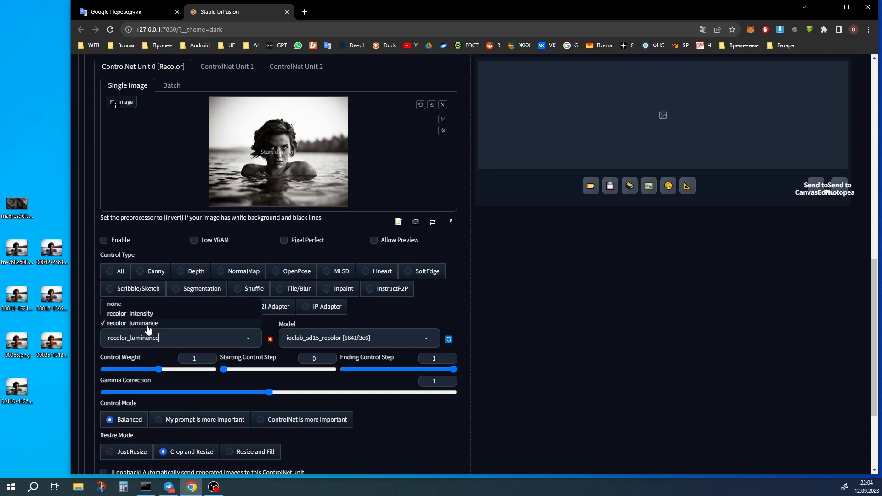
{"action": "left_click", "coordinate": [138, 314]}
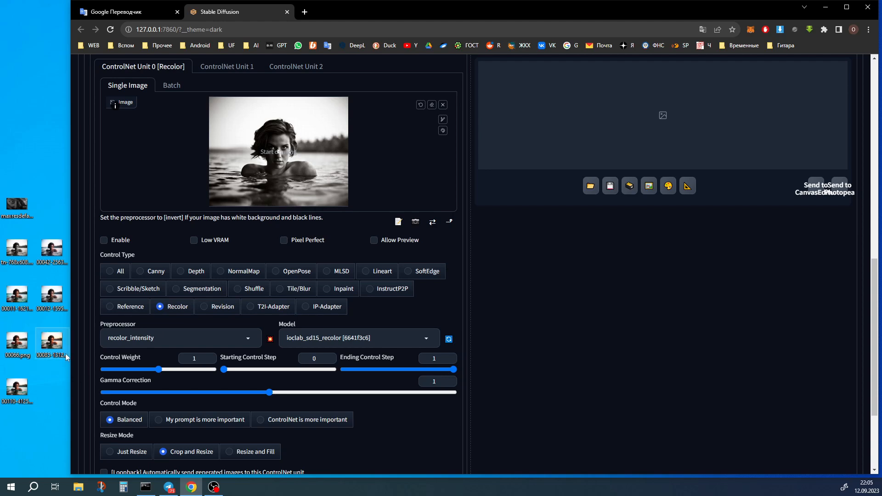
Load a coloured version of the portrait into Unit 0 and compare preprocessor previews for recolor_luminance and recolor_intensity
{"action": "left_click_drag", "start_coordinate": [53, 342], "coordinate": [309, 132]}
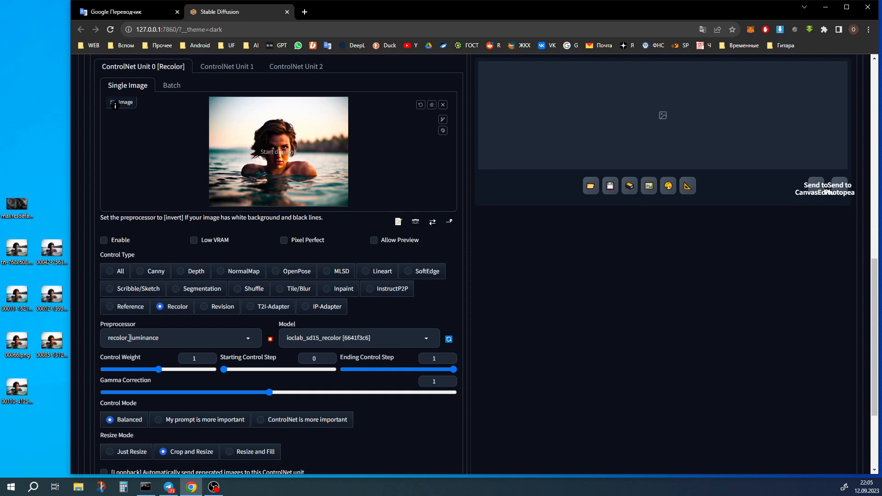
{"action": "left_click", "coordinate": [374, 239]}
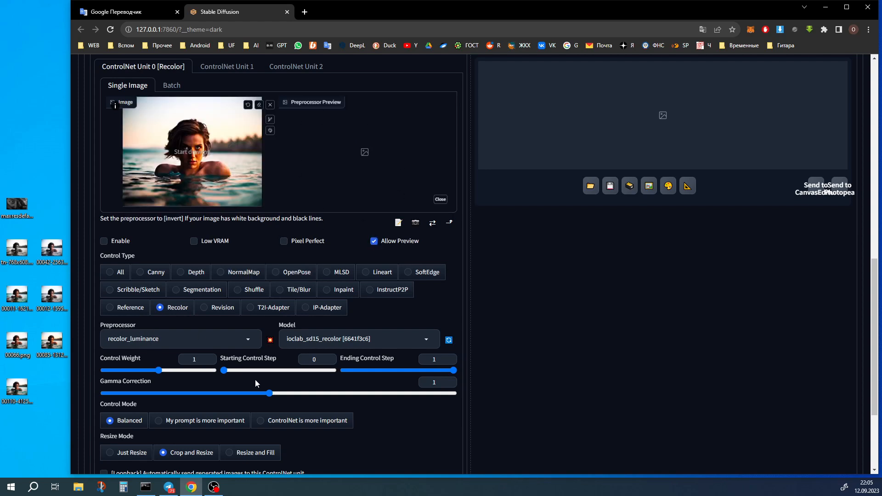
{"action": "left_click", "coordinate": [270, 341]}
{"action": "left_click", "coordinate": [161, 345]}
{"action": "left_click", "coordinate": [151, 317]}
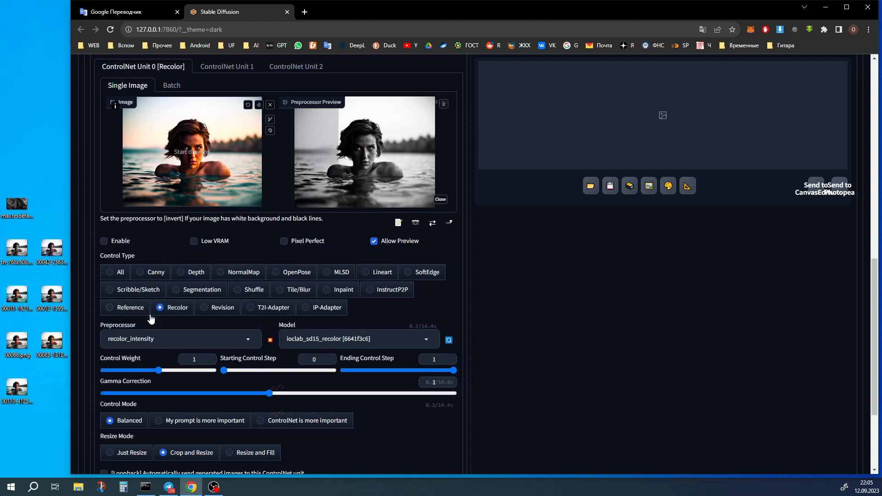
{"action": "left_click", "coordinate": [270, 341]}
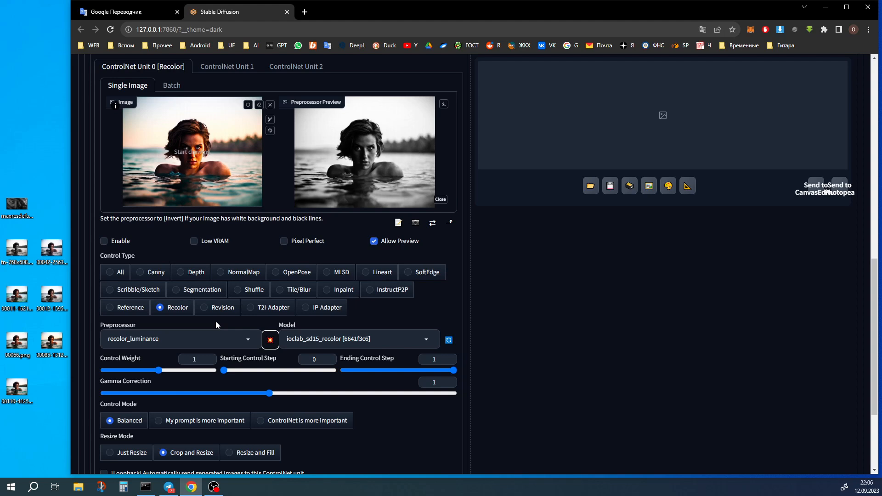
Load the black-and-white portrait back into Unit 0, check its recolor_luminance preview, and enable the unit with the preview turned off
{"action": "left_click_drag", "start_coordinate": [16, 253], "coordinate": [181, 130]}
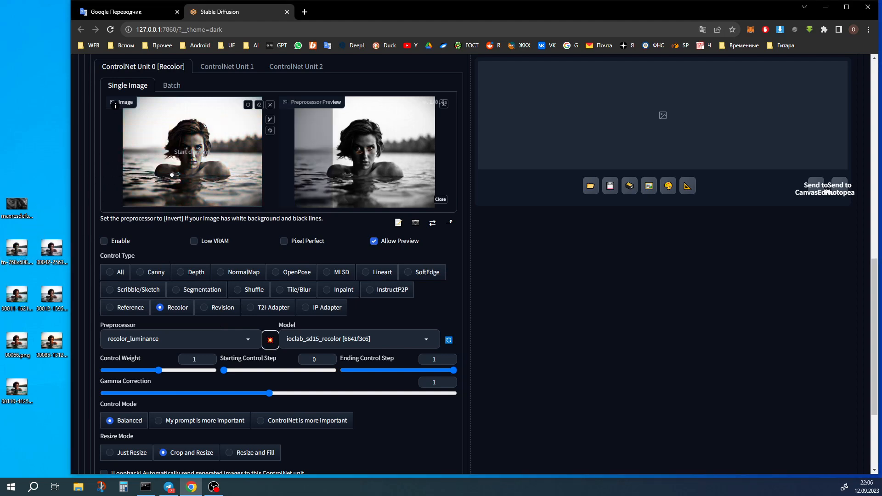
{"action": "left_click", "coordinate": [270, 340]}
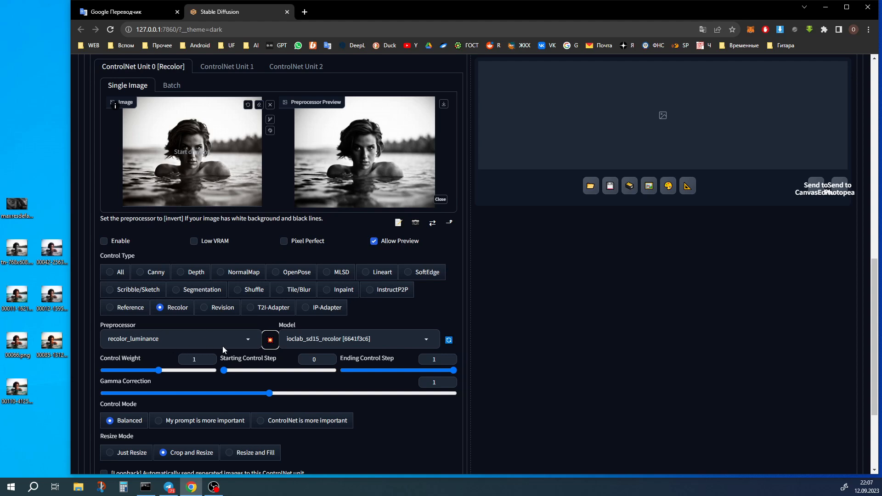
{"action": "left_click", "coordinate": [373, 240]}
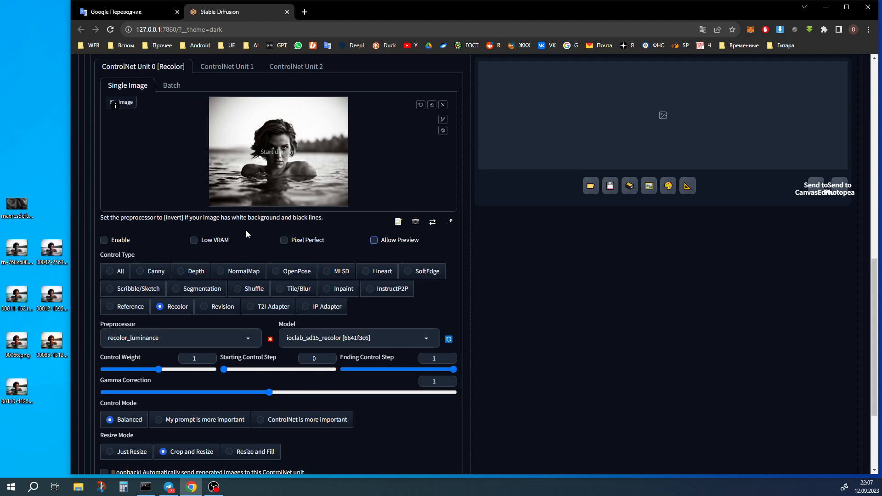
{"action": "left_click", "coordinate": [104, 240]}
Check the portrait's dimensions, set the output height to 608, and generate the recoloured image without a prompt
{"action": "scroll", "coordinate": [348, 266], "scroll_direction": "down", "scroll_amount": 1}
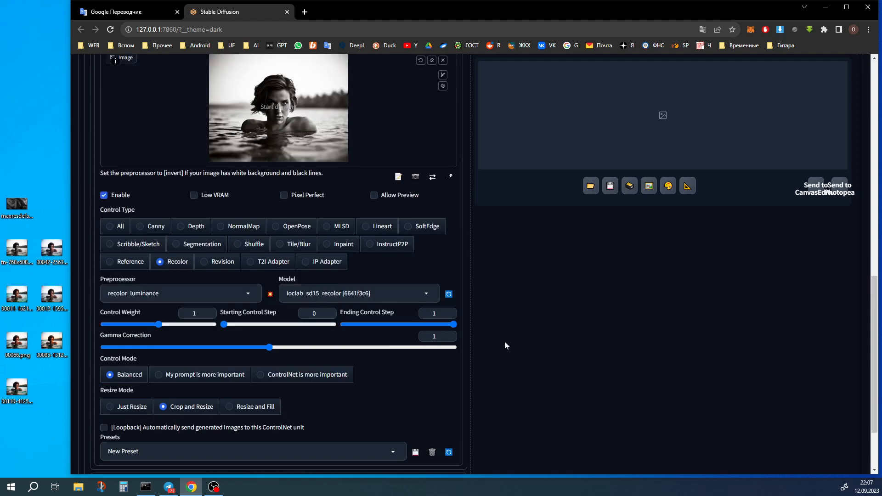
{"action": "scroll", "coordinate": [405, 324], "scroll_direction": "up", "scroll_amount": 3}
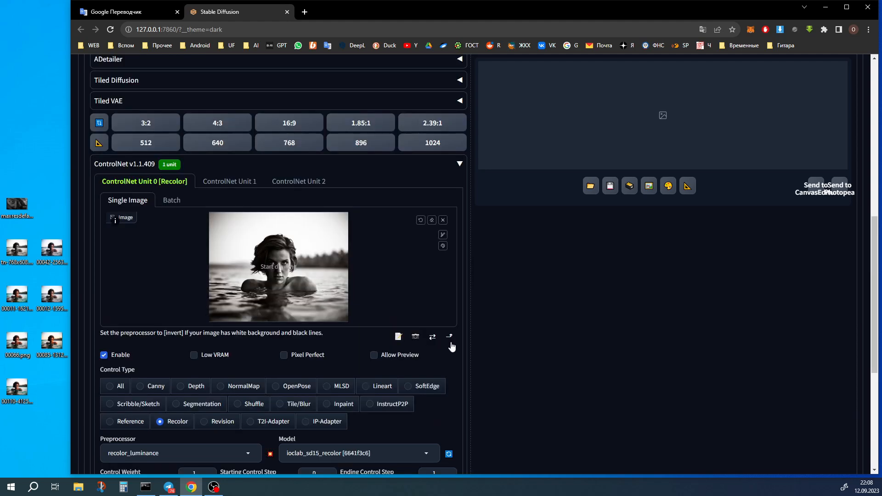
{"action": "scroll", "coordinate": [452, 341], "scroll_direction": "up", "scroll_amount": 6}
{"action": "scroll", "coordinate": [452, 346], "scroll_direction": "up", "scroll_amount": 3}
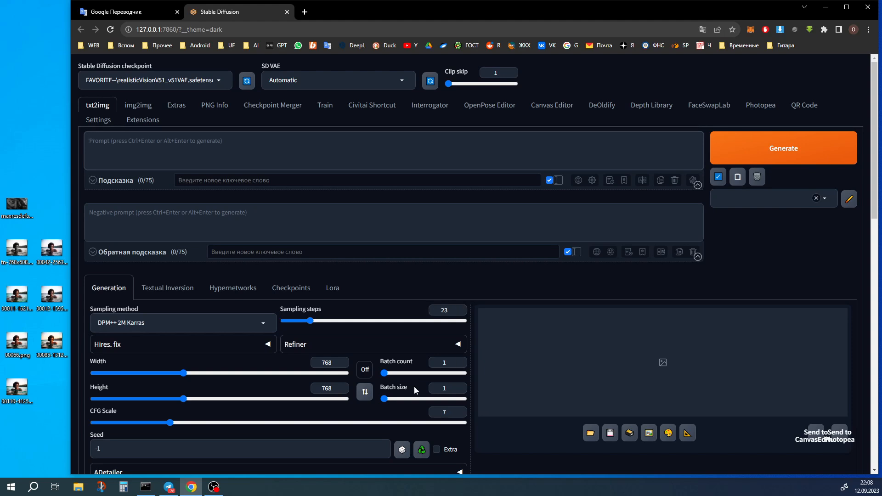
{"action": "scroll", "coordinate": [379, 416], "scroll_direction": "down", "scroll_amount": 1}
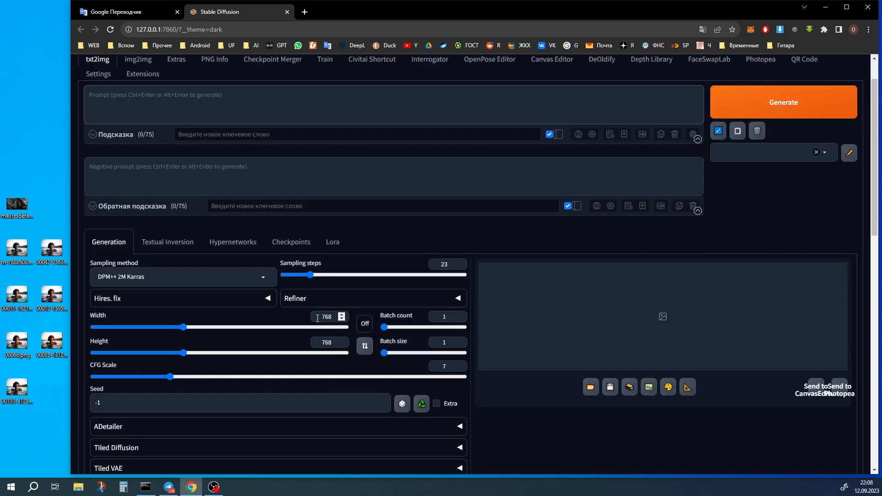
{"action": "left_click", "coordinate": [20, 391]}
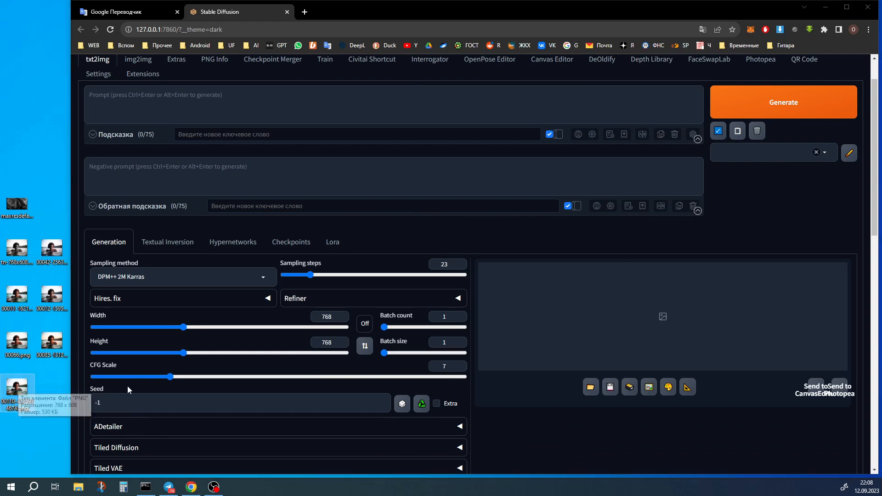
{"action": "double_click", "coordinate": [327, 342]}
{"action": "type", "text": "608"}
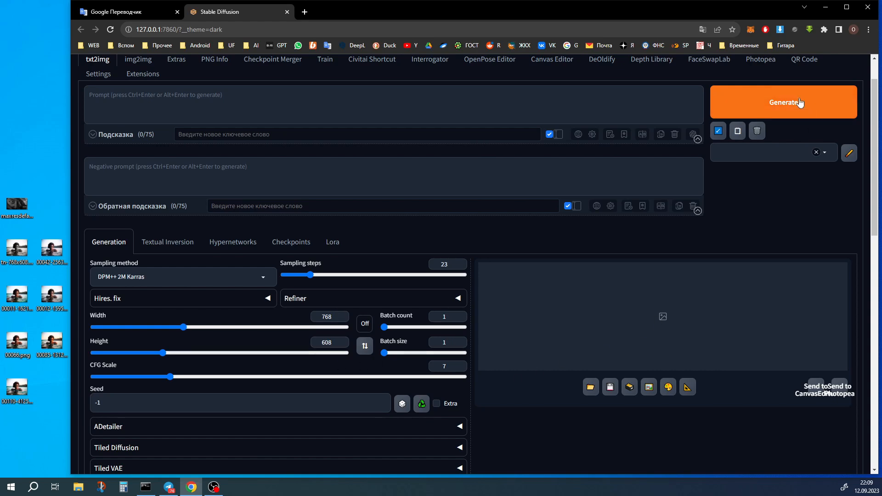
{"action": "left_click", "coordinate": [784, 116]}
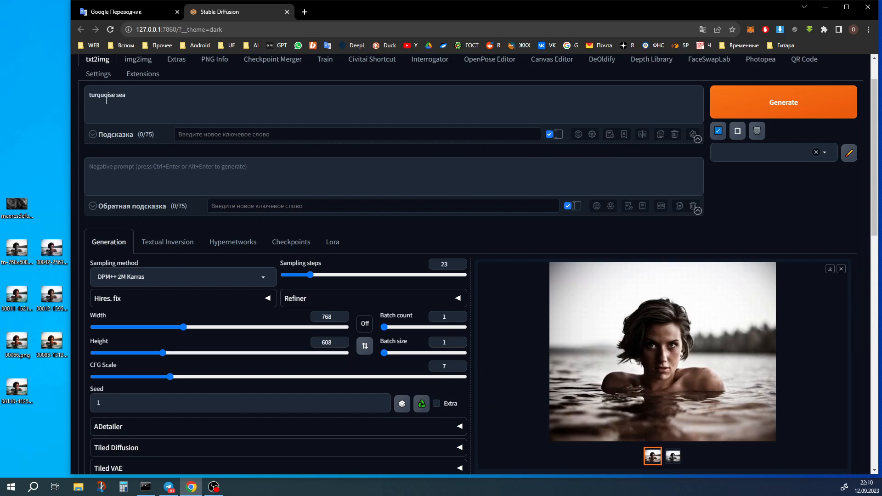
Generate recoloured images with the prompt "turquoise sea" and with the extended prompt "turquoise sea, beautiful woman"
{"action": "left_click", "coordinate": [761, 107]}
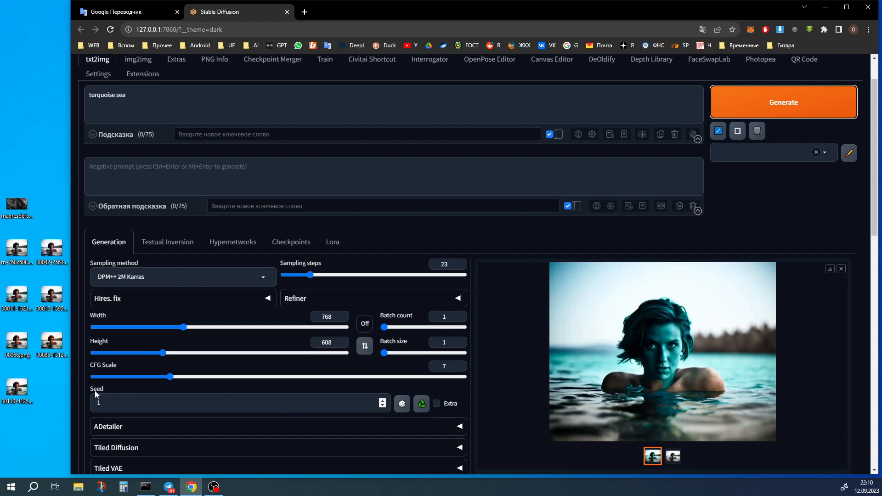
{"action": "left_click", "coordinate": [811, 102]}
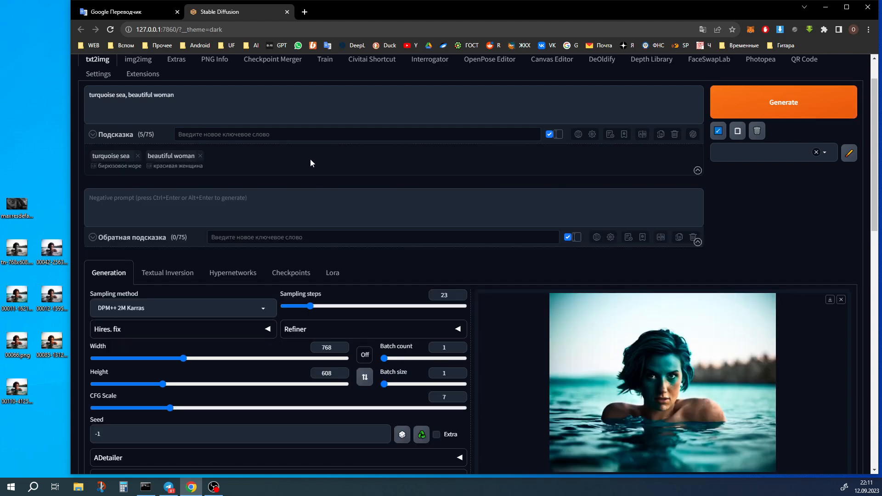
Regenerate the image with "turquoise sea, beautiful woman", and generate another with "brown hair" added to the prompt
{"action": "left_click", "coordinate": [798, 100]}
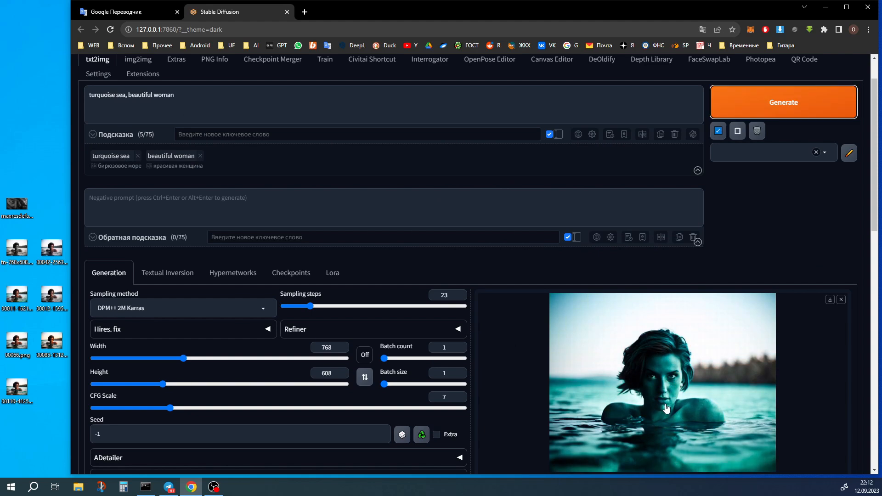
{"action": "double_click", "coordinate": [153, 96]}
{"action": "left_click_drag", "start_coordinate": [153, 96], "coordinate": [131, 94]}
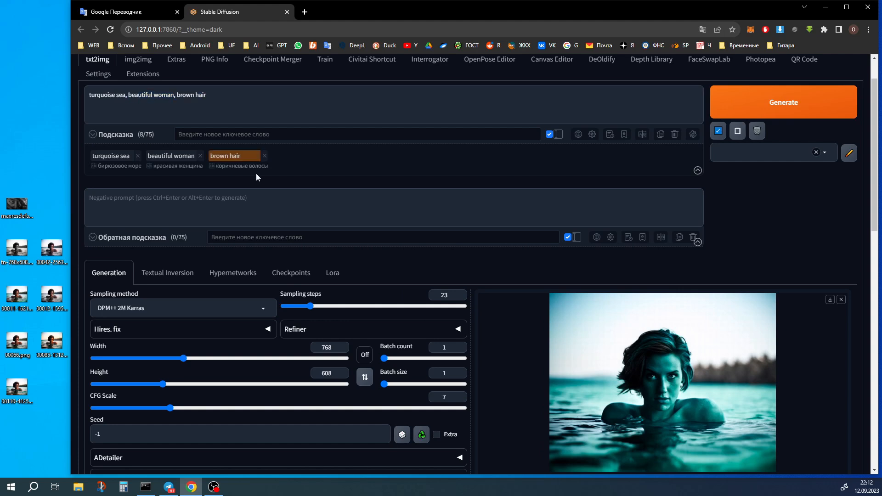
{"action": "left_click", "coordinate": [784, 102]}
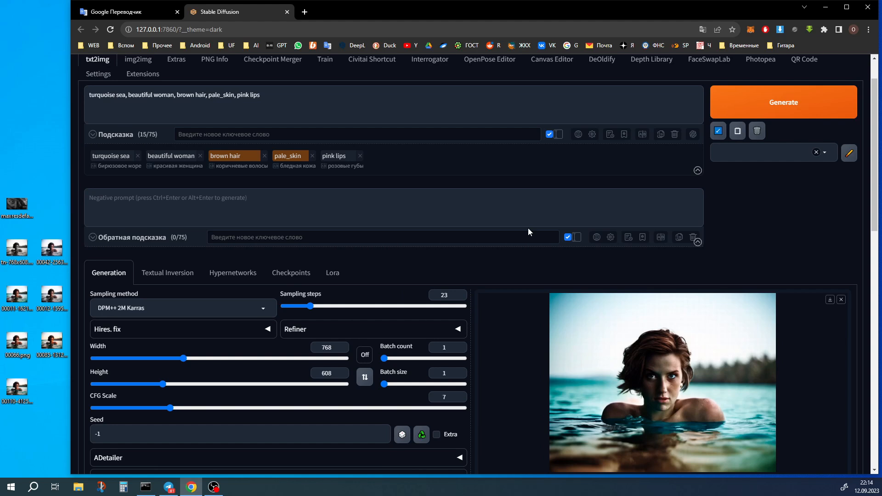
Generate two recoloured images with the prompt "turquoise sea, beautiful woman, brown hair, pale_skin, pink lips"
{"action": "left_click", "coordinate": [753, 108]}
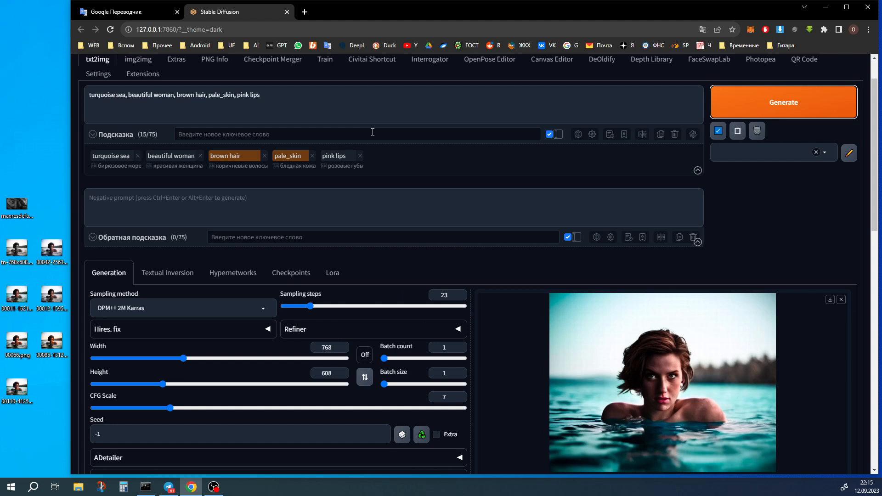
{"action": "left_click", "coordinate": [276, 91]}
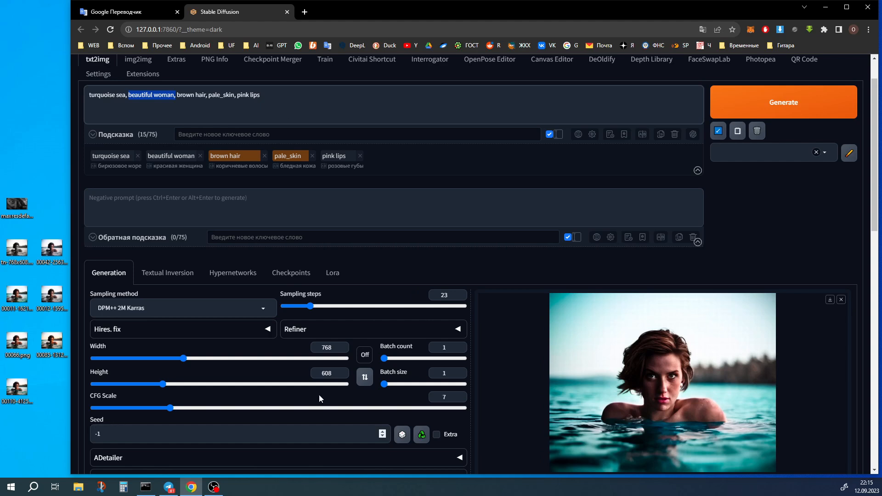
{"action": "left_click", "coordinate": [793, 113]}
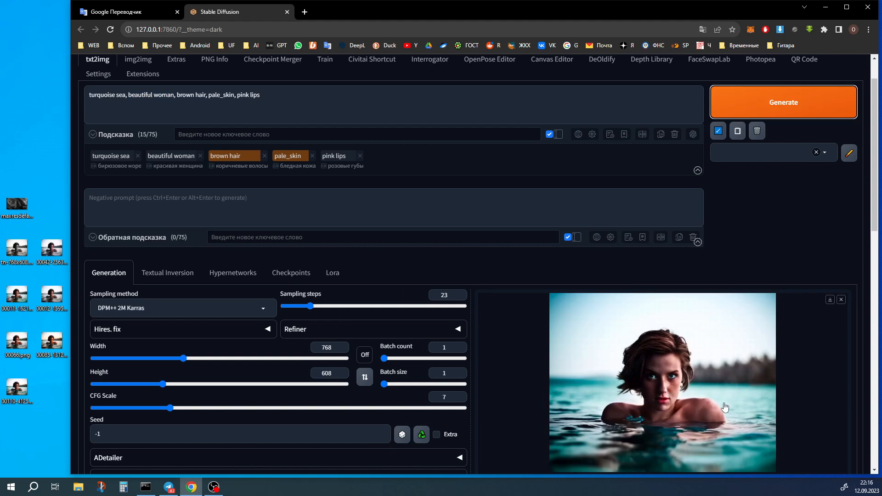
Cut the entire positive prompt text to the clipboard, leaving the prompt empty
{"action": "triple_click", "coordinate": [156, 122]}
{"action": "right_click", "coordinate": [166, 93]}
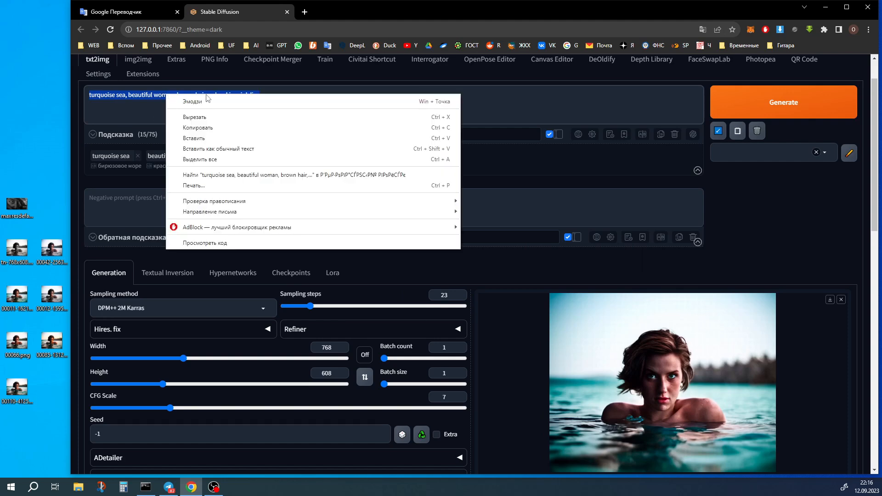
{"action": "left_click", "coordinate": [193, 116]}
{"action": "left_click", "coordinate": [412, 166]}
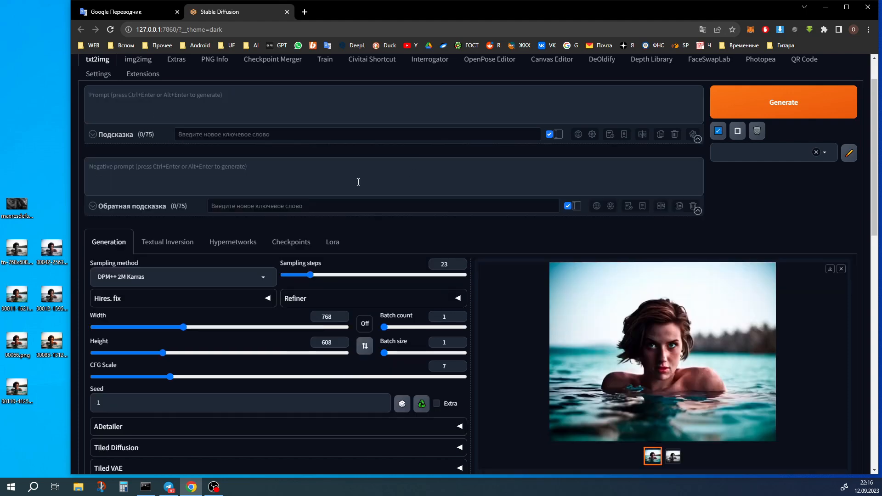
Apply the Negative Realistic2 style and generate the recoloured image with an empty positive prompt
{"action": "left_click", "coordinate": [761, 155]}
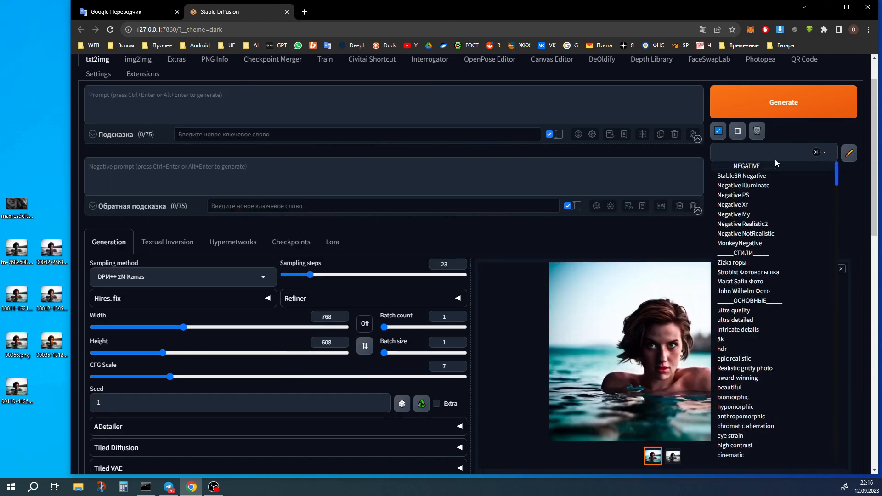
{"action": "left_click", "coordinate": [761, 224]}
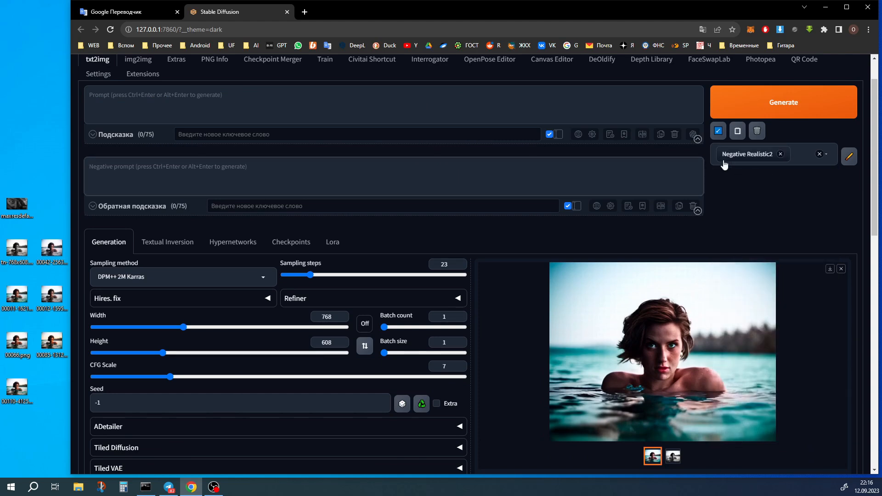
{"action": "left_click", "coordinate": [507, 169]}
{"action": "left_click", "coordinate": [776, 105]}
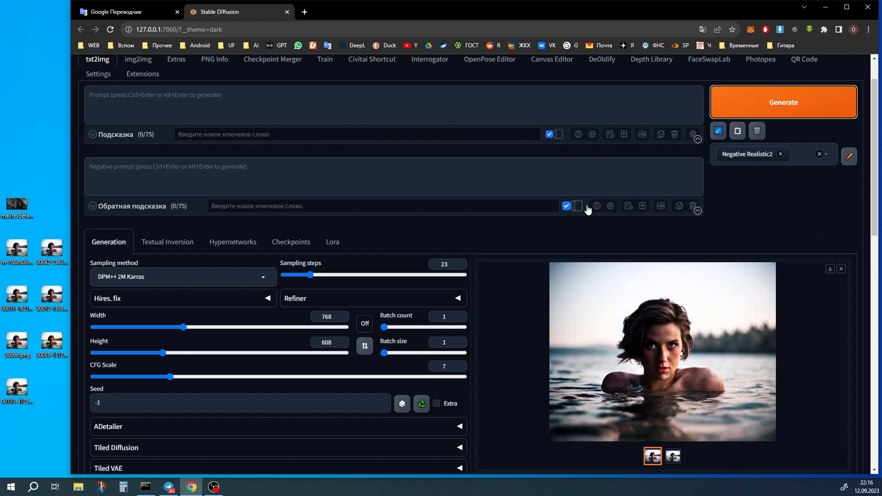
Examine the negative prompt text supplied by the style in the generation details below the recoloured image
{"action": "left_click", "coordinate": [143, 97]}
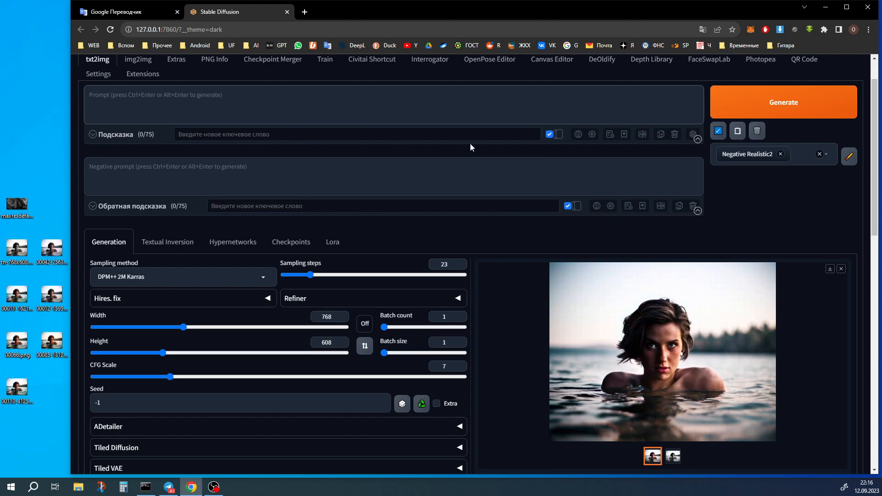
{"action": "scroll", "coordinate": [744, 173], "scroll_direction": "down", "scroll_amount": 5}
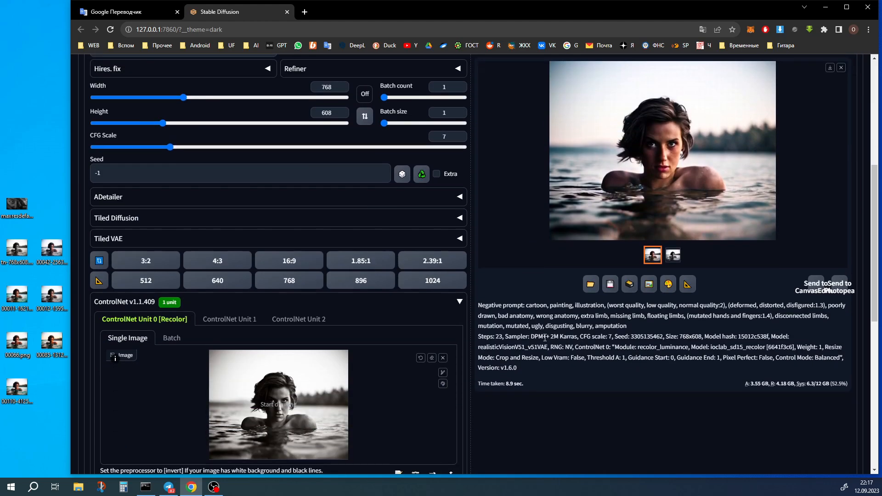
{"action": "triple_click", "coordinate": [537, 307]}
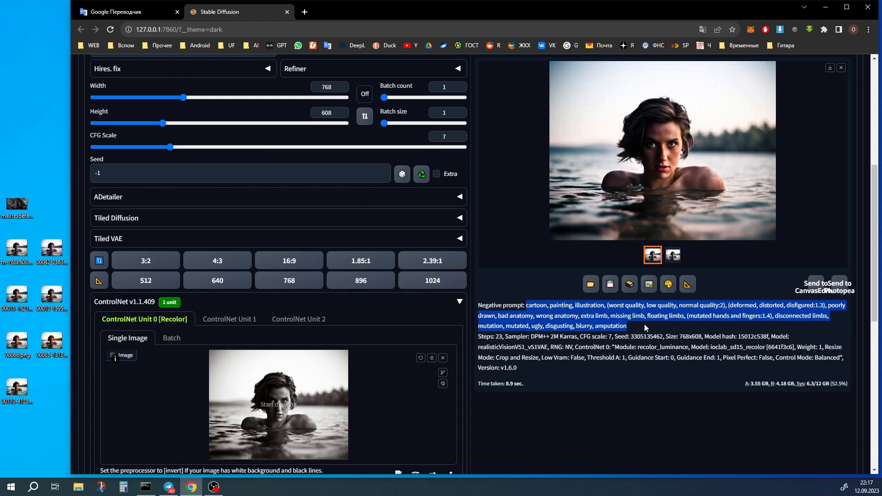
{"action": "scroll", "coordinate": [644, 324], "scroll_direction": "up", "scroll_amount": 4}
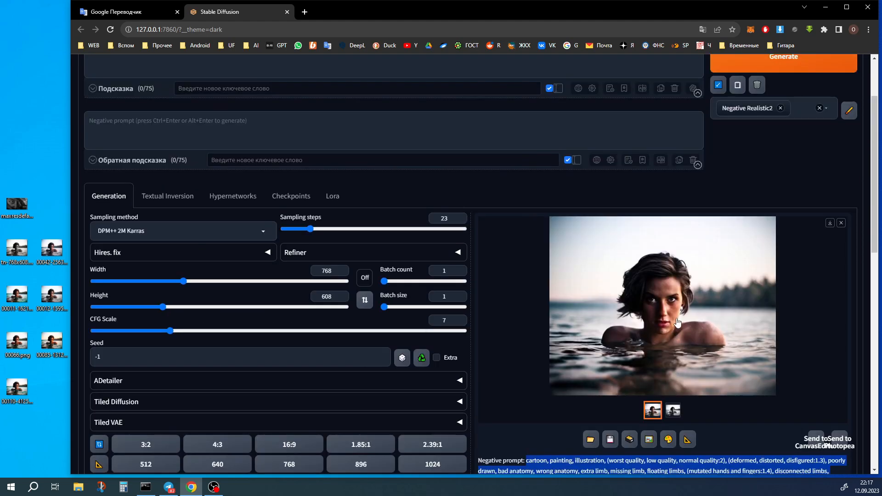
{"action": "scroll", "coordinate": [265, 199], "scroll_direction": "up", "scroll_amount": 2}
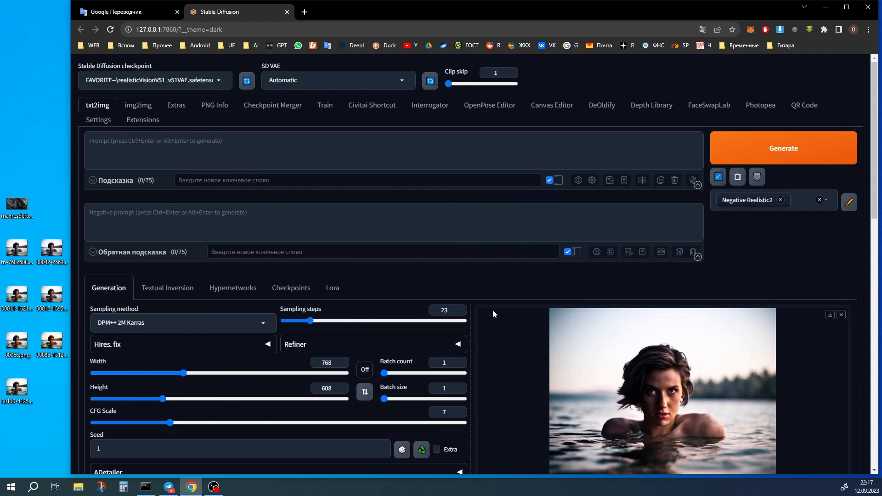
{"action": "scroll", "coordinate": [642, 353], "scroll_direction": "down", "scroll_amount": 1}
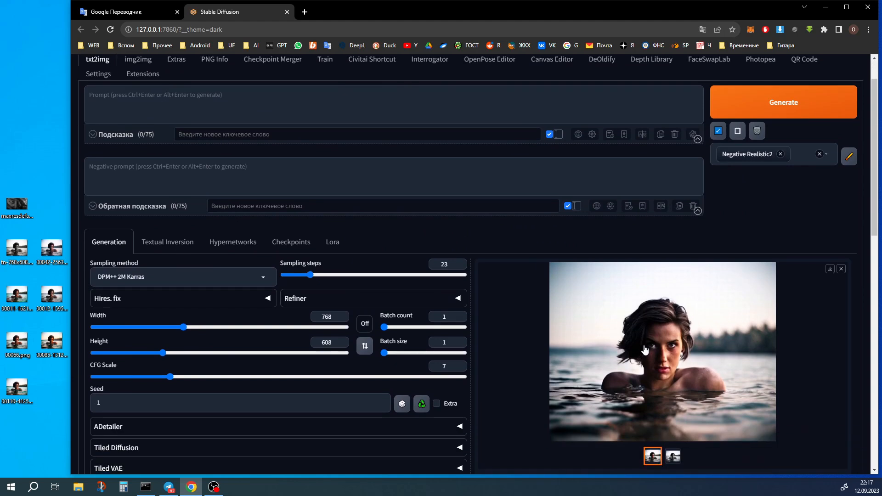
Inspect the recoloured portrait generated with Negative Realistic2 at enlarged size and close the enlarged view
{"action": "left_click", "coordinate": [212, 104]}
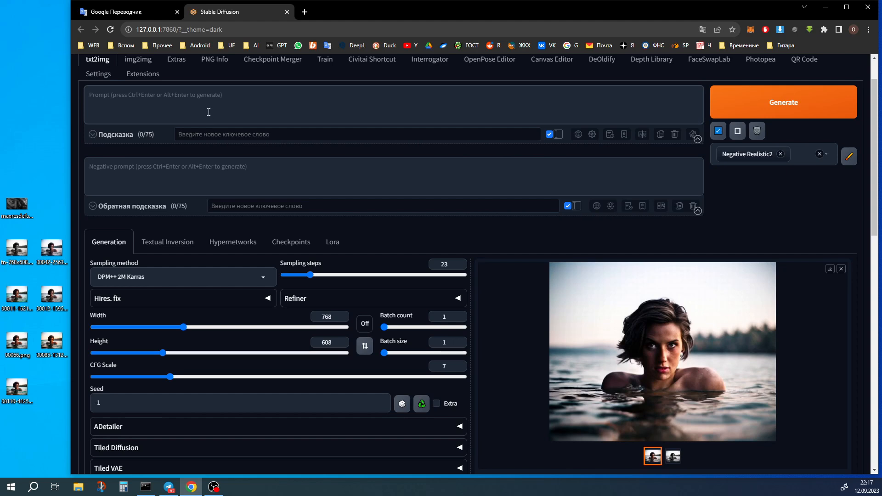
{"action": "left_click", "coordinate": [232, 98]}
{"action": "scroll", "coordinate": [742, 382], "scroll_direction": "down", "scroll_amount": 1}
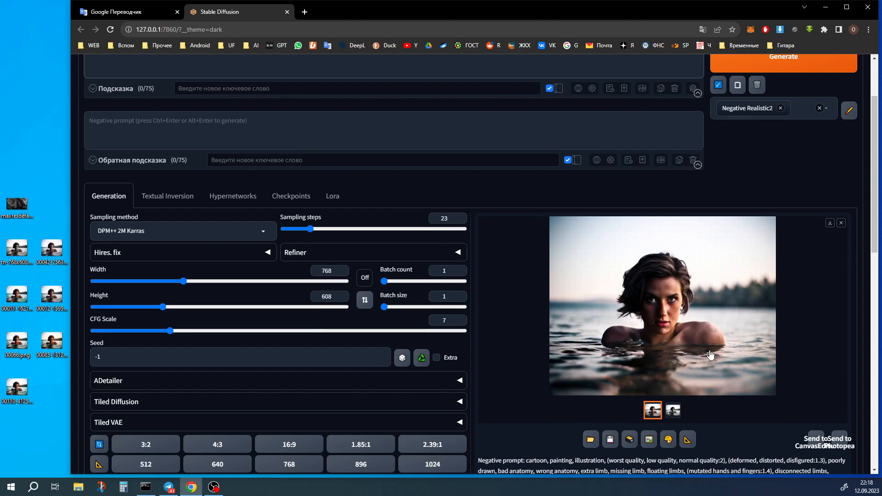
{"action": "left_click", "coordinate": [693, 325]}
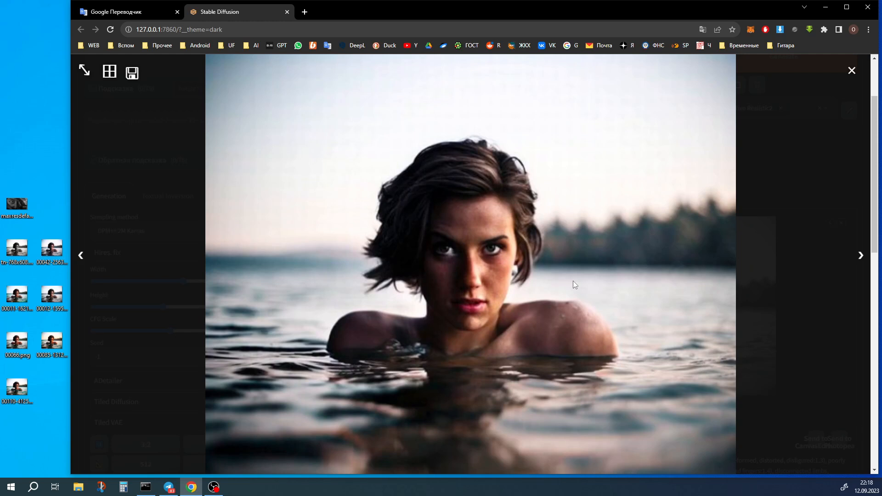
{"action": "left_click", "coordinate": [537, 231]}
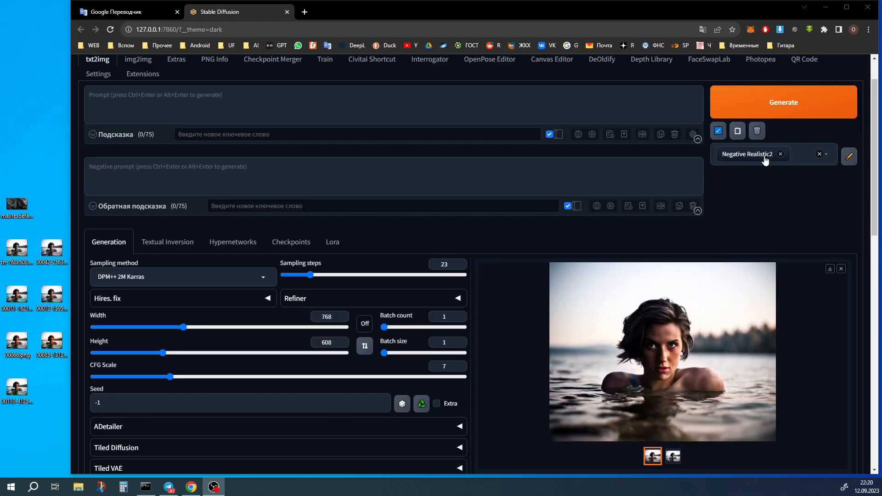
Reuse the seed 676626106 and replace the Negative Realistic2 style with the verybadimagenegative_v1.3 embedding in the negative prompt
{"action": "left_click", "coordinate": [422, 403]}
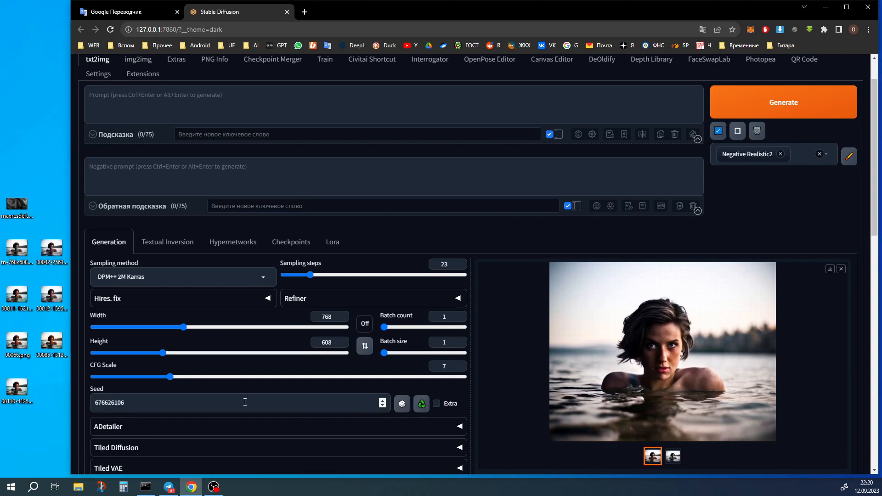
{"action": "left_click", "coordinate": [780, 154]}
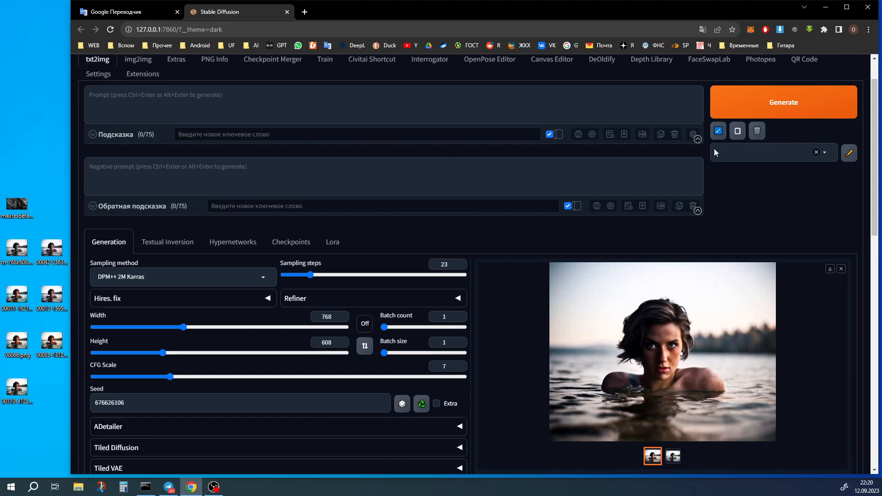
{"action": "left_click", "coordinate": [175, 242]}
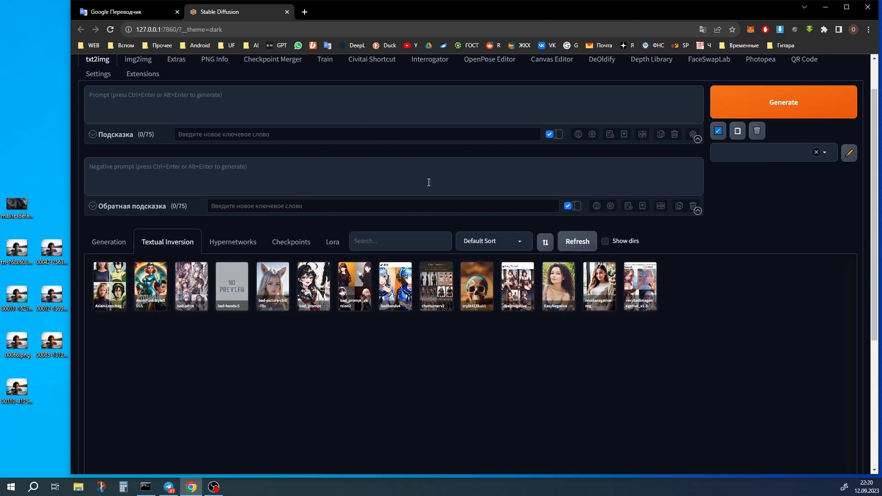
{"action": "left_click", "coordinate": [641, 284]}
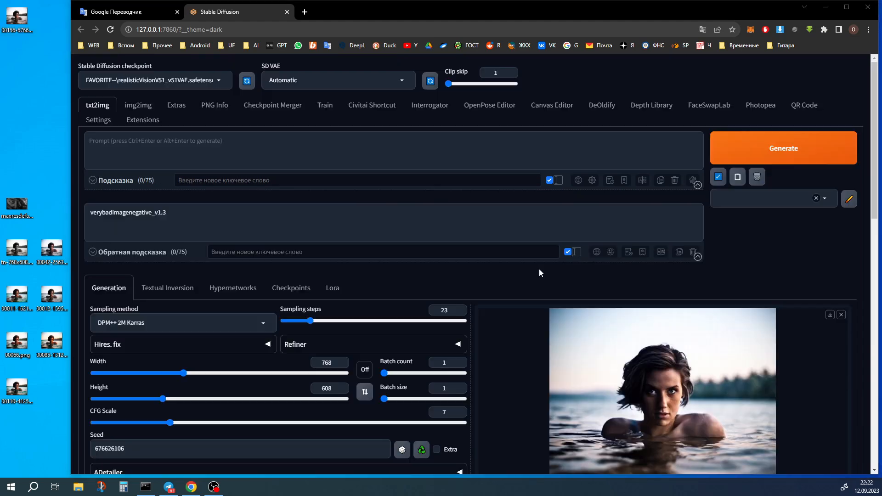
Generate the recoloured image with EasyNegative as the negative prompt and inspect the enlarged result
{"action": "scroll", "coordinate": [539, 268], "scroll_direction": "down", "scroll_amount": 1}
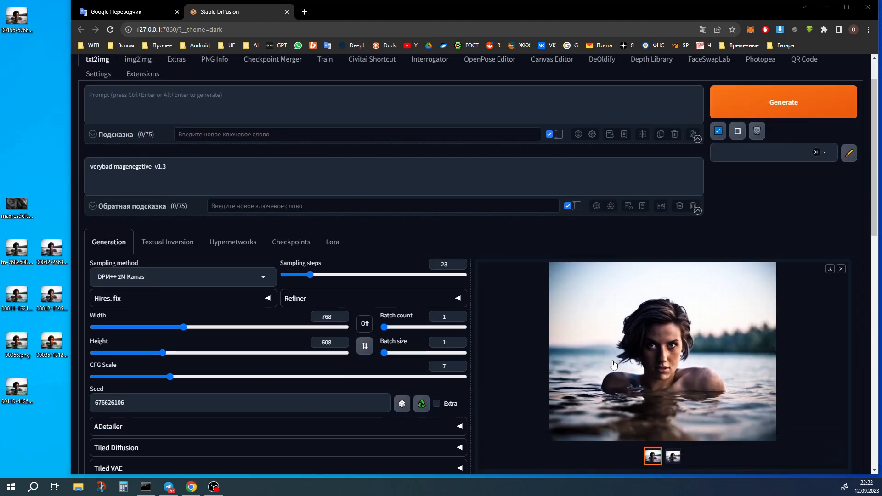
{"action": "left_click", "coordinate": [604, 324]}
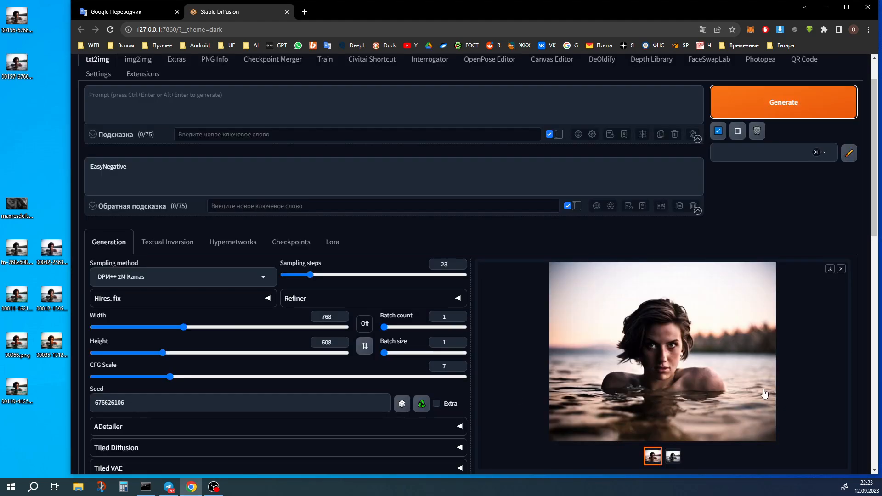
{"action": "left_click", "coordinate": [706, 349]}
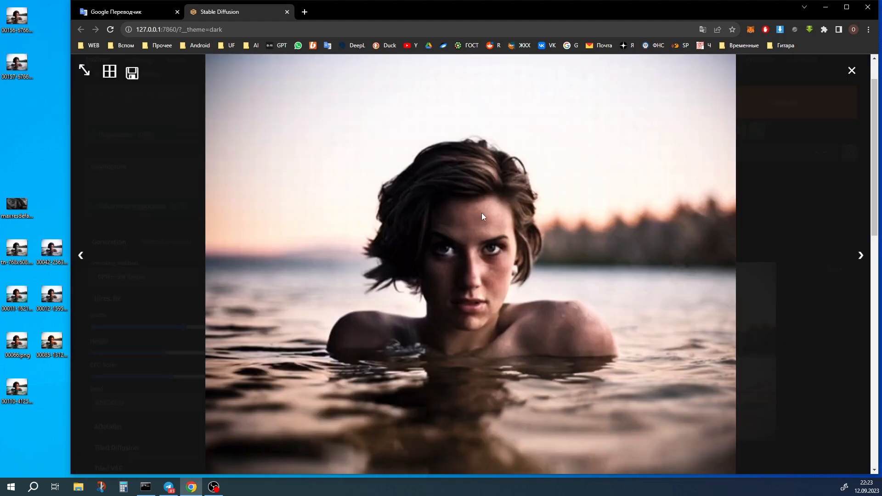
{"action": "key", "text": "Escape"}
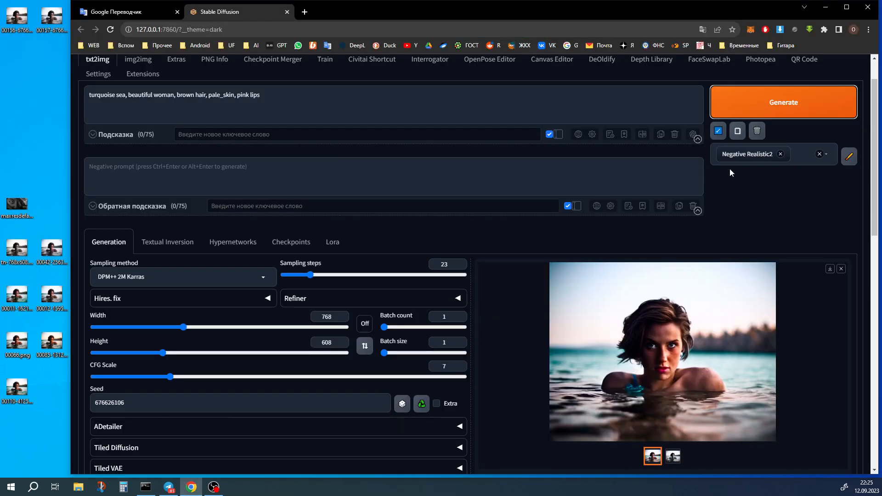
Inspect at enlarged size the image generated from the full colour prompt combined with the Negative Realistic2 style
{"action": "left_click_drag", "start_coordinate": [290, 97], "coordinate": [89, 98]}
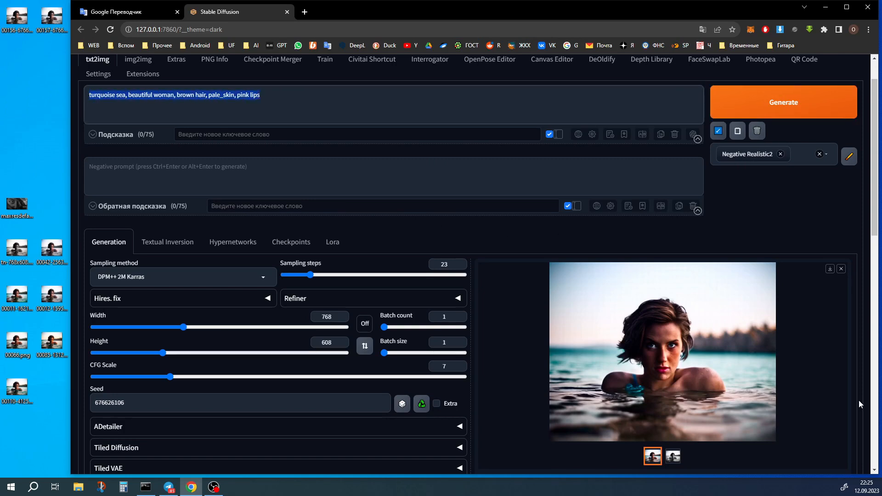
{"action": "left_click", "coordinate": [699, 377]}
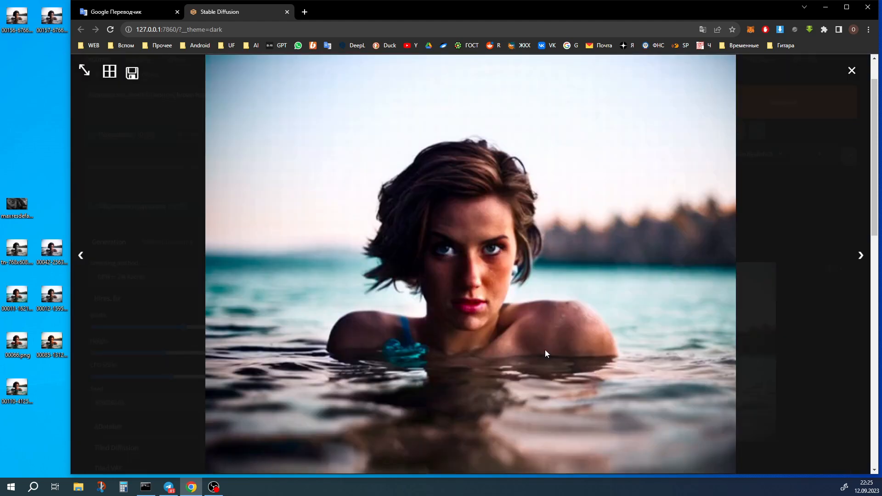
{"action": "left_click", "coordinate": [486, 295]}
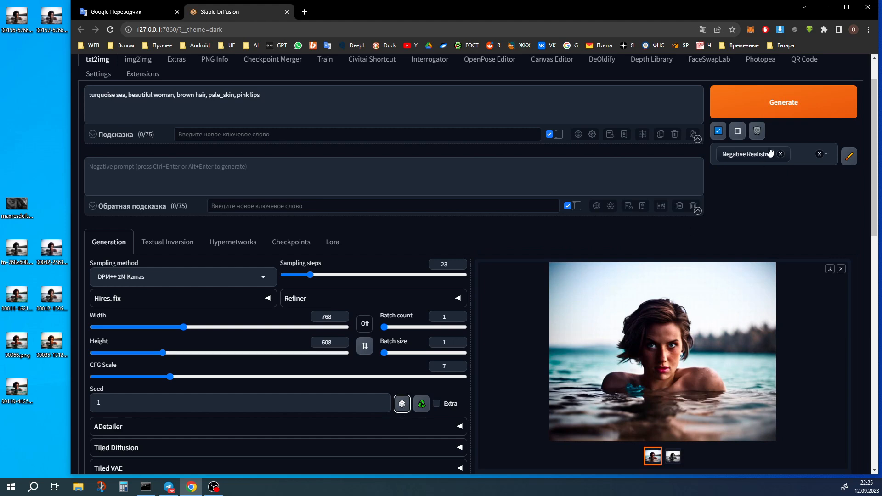
Generate another recoloured image with a random seed (-1) and select the word "turquoise" in the prompt
{"action": "left_click", "coordinate": [777, 109]}
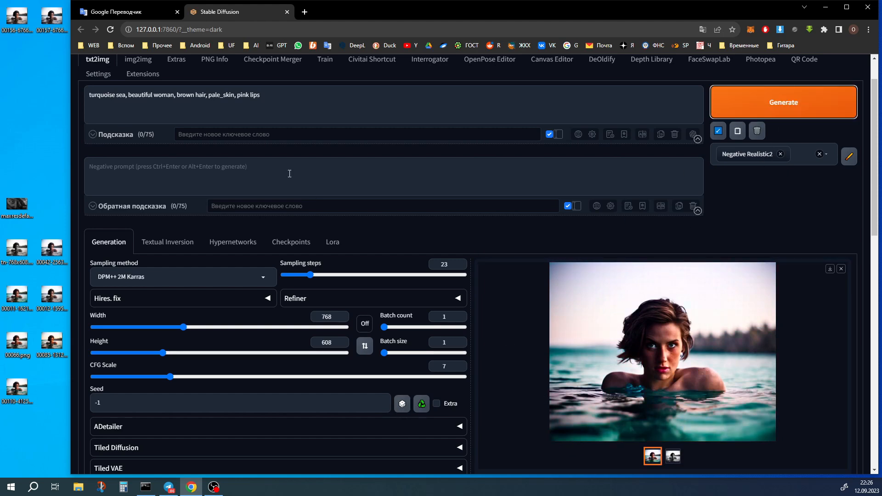
{"action": "left_click_drag", "start_coordinate": [269, 94], "coordinate": [90, 95]}
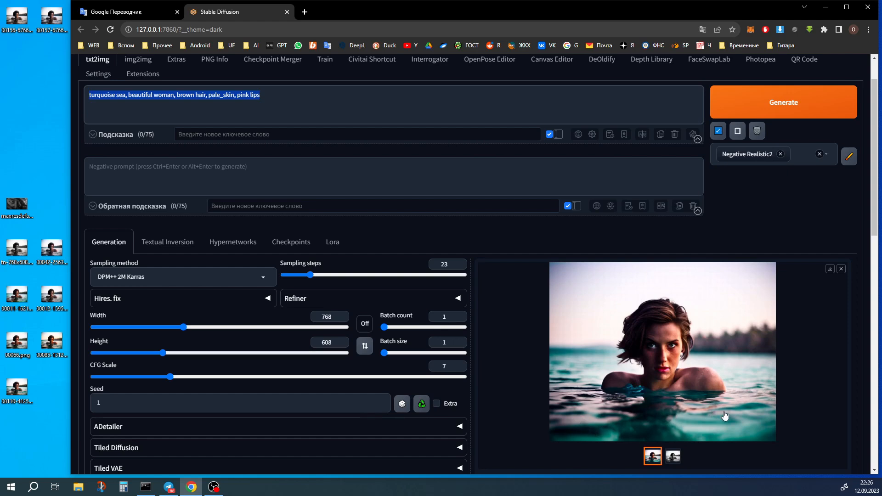
{"action": "key", "text": "Left"}
{"action": "double_click", "coordinate": [98, 97]}
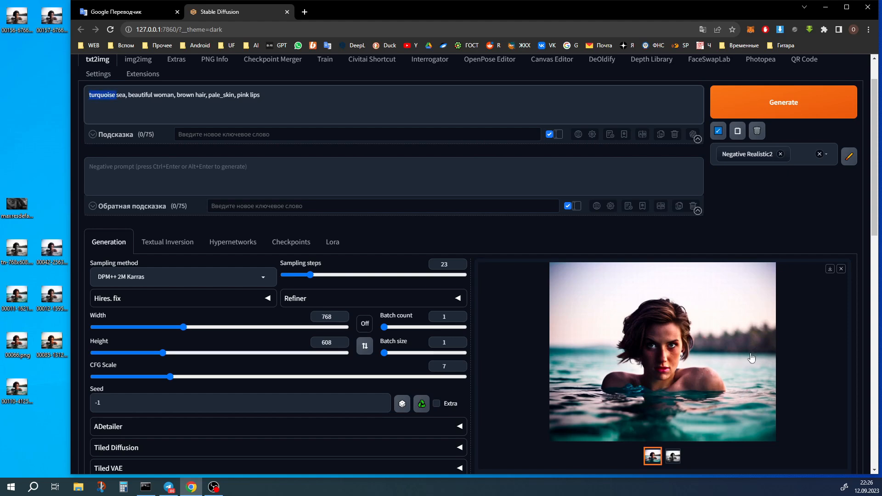
{"action": "left_click", "coordinate": [421, 404]}
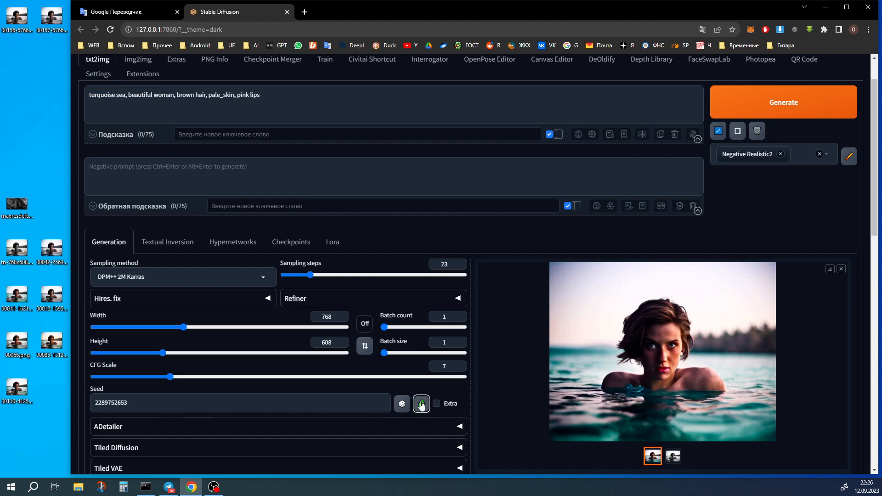
{"action": "left_click", "coordinate": [268, 275]}
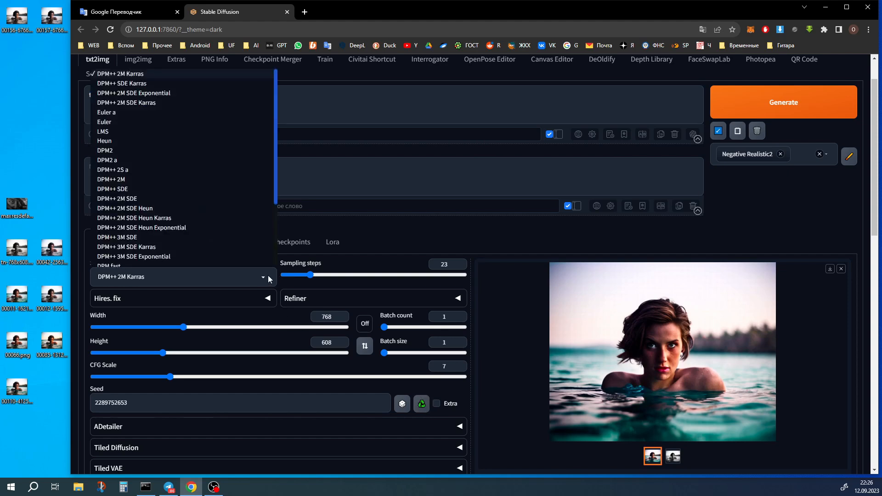
{"action": "left_click", "coordinate": [115, 141]}
{"action": "left_click", "coordinate": [787, 113]}
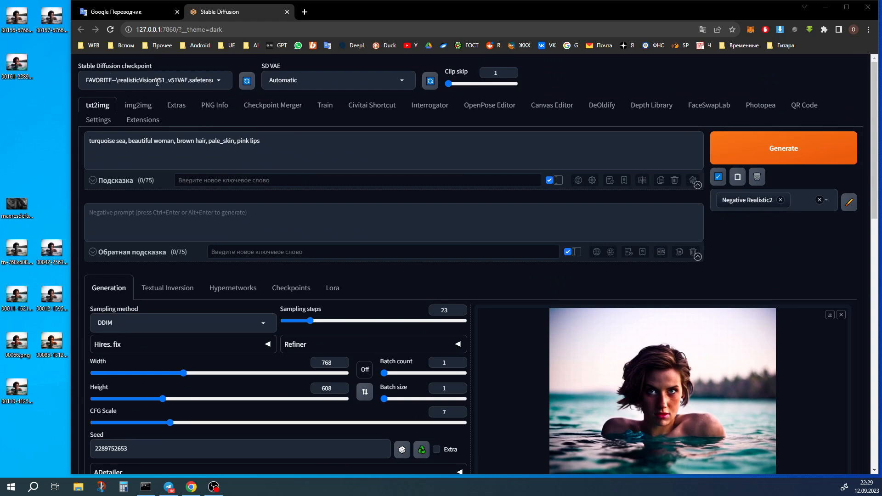
Switch the checkpoint to FAVORITE--\photon_v1.safetensors and generate the recoloured image with the same seed
{"action": "left_click", "coordinate": [195, 80]}
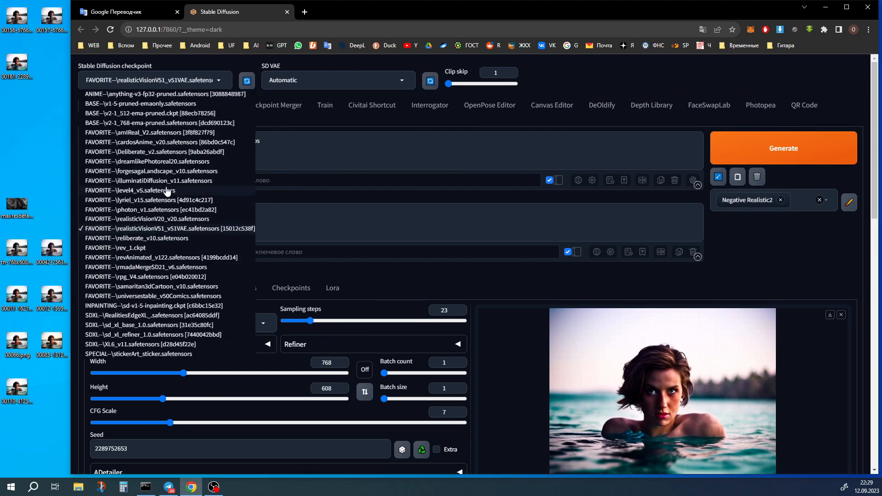
{"action": "left_click", "coordinate": [128, 211]}
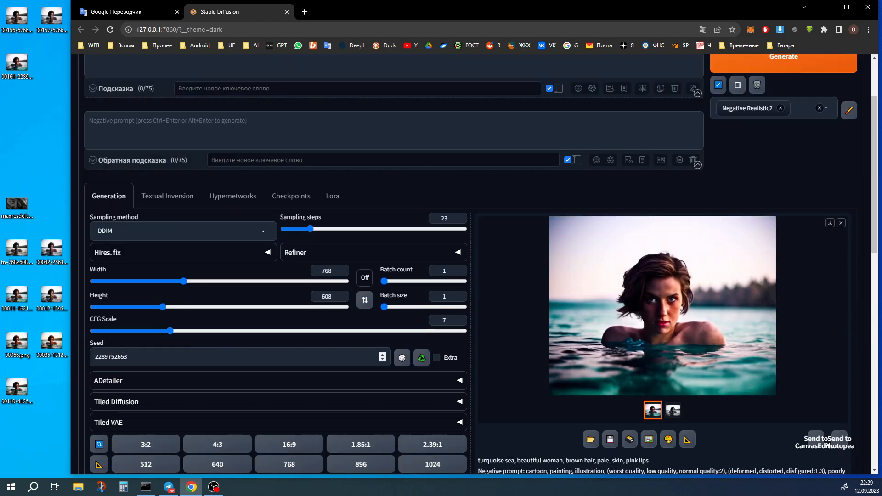
{"action": "scroll", "coordinate": [754, 158], "scroll_direction": "up", "scroll_amount": 2}
{"action": "left_click", "coordinate": [753, 157]}
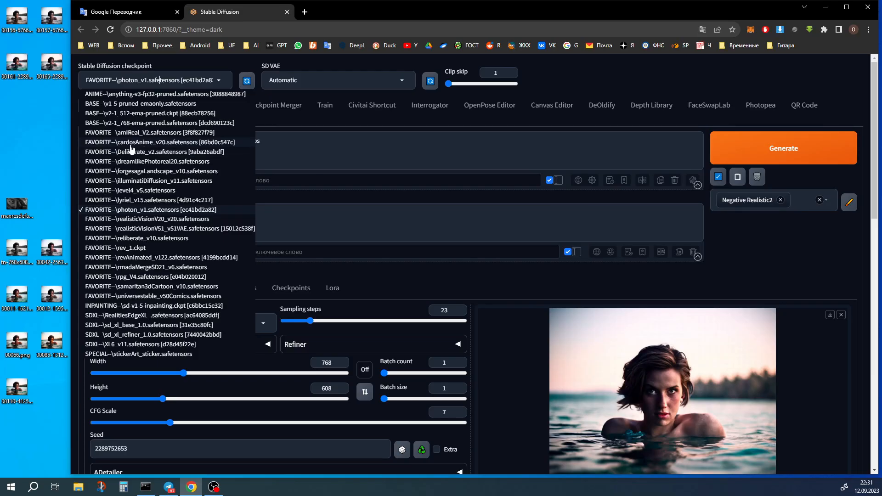
Switch the checkpoint to cardosAnime_v20 and compare its enlarged result with the saved images
{"action": "left_click", "coordinate": [133, 143]}
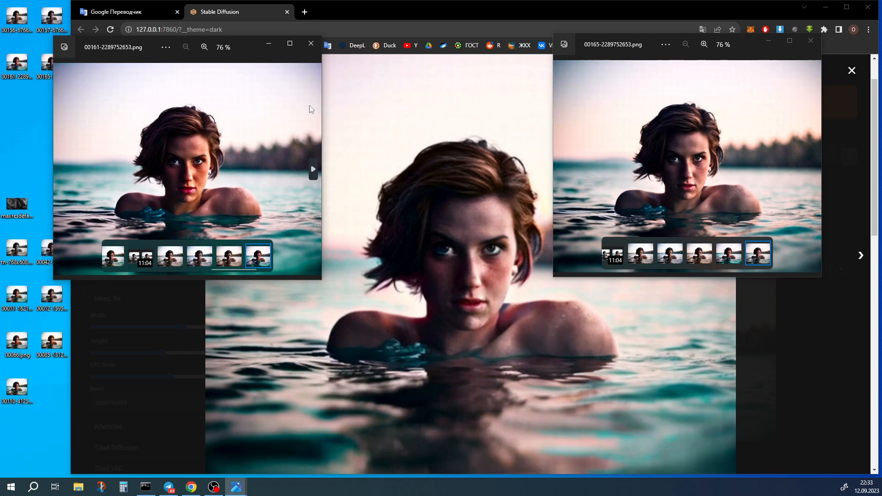
{"action": "left_click", "coordinate": [314, 48]}
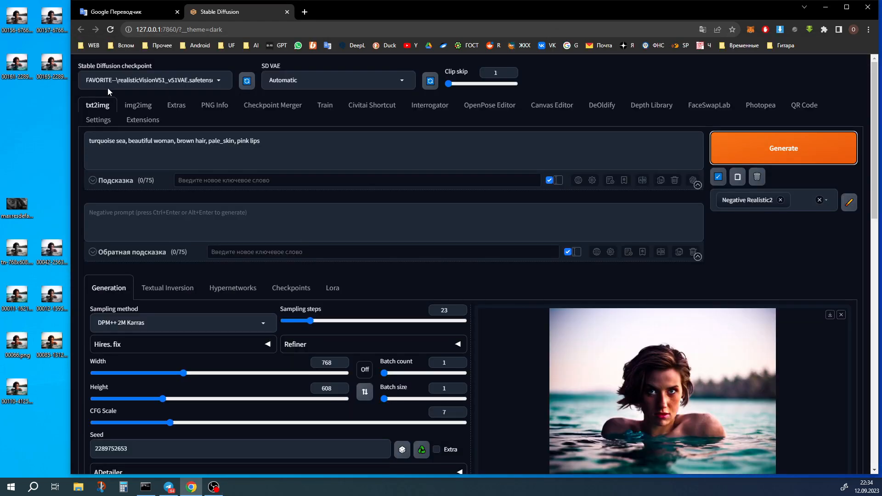
Test ControlNet's gamma correction by raising it to about 1.3 and lowering it well below 1
{"action": "scroll", "coordinate": [546, 262], "scroll_direction": "down", "scroll_amount": 1}
{"action": "scroll", "coordinate": [545, 263], "scroll_direction": "down", "scroll_amount": 2}
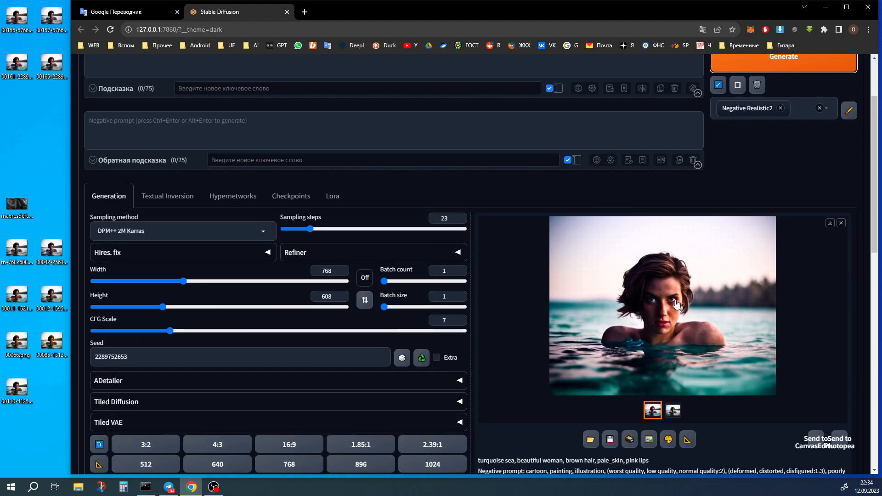
{"action": "scroll", "coordinate": [675, 303], "scroll_direction": "down", "scroll_amount": 6}
{"action": "scroll", "coordinate": [352, 343], "scroll_direction": "down", "scroll_amount": 2}
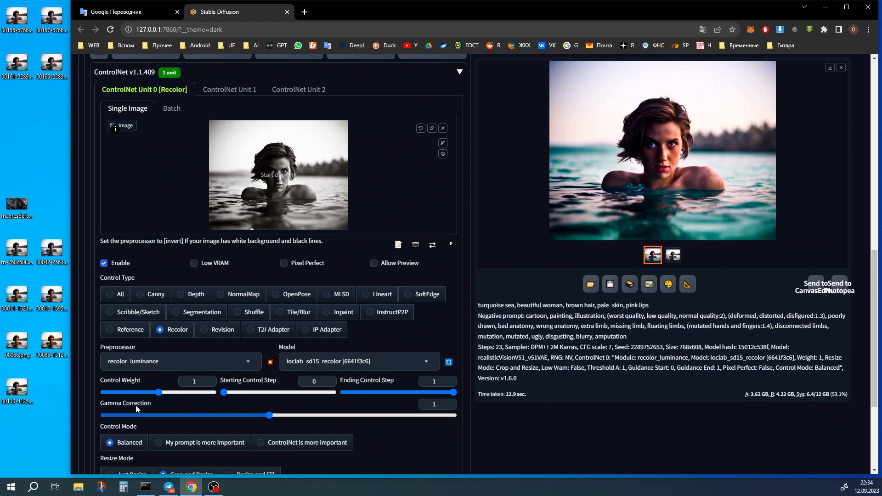
{"action": "left_click", "coordinate": [269, 416]}
{"action": "left_click_drag", "start_coordinate": [270, 417], "coordinate": [324, 418]}
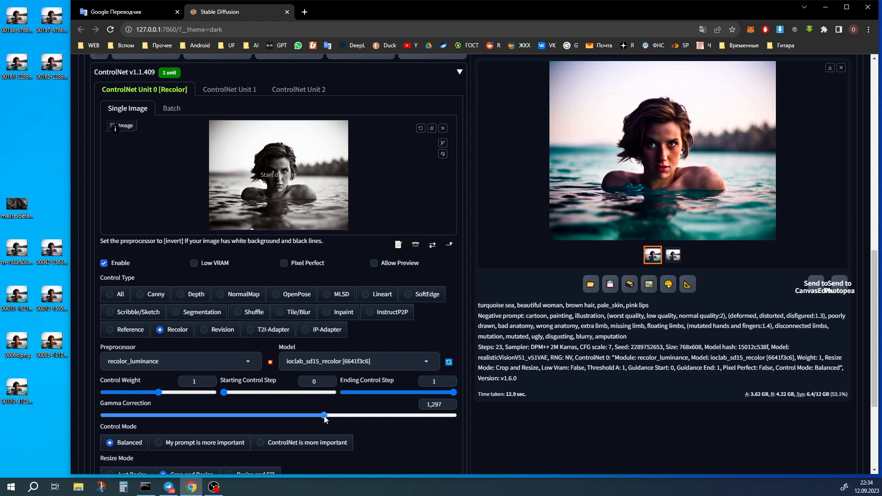
{"action": "left_click_drag", "start_coordinate": [324, 418], "coordinate": [222, 415]}
{"action": "scroll", "coordinate": [716, 184], "scroll_direction": "up", "scroll_amount": 10}
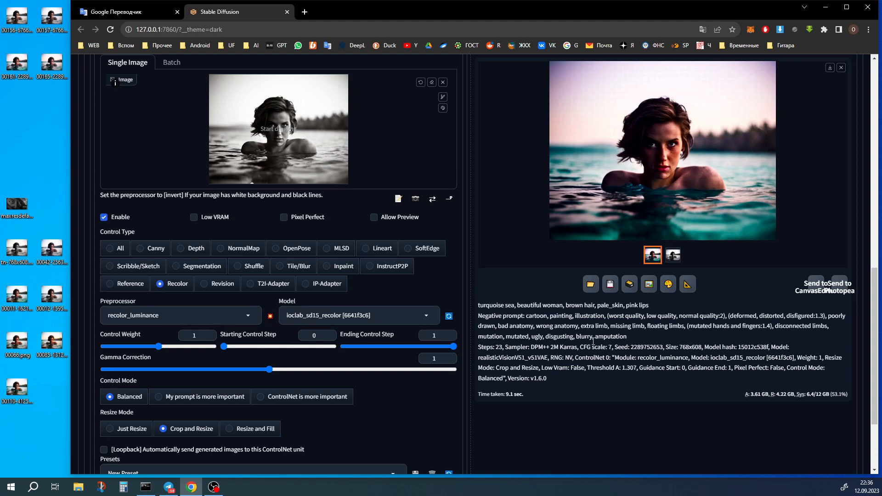
Set the ControlNet Recolor model to XL-sai_xl_recolor_128lora [4198a181] and review the remaining unit settings
{"action": "left_click", "coordinate": [356, 312]}
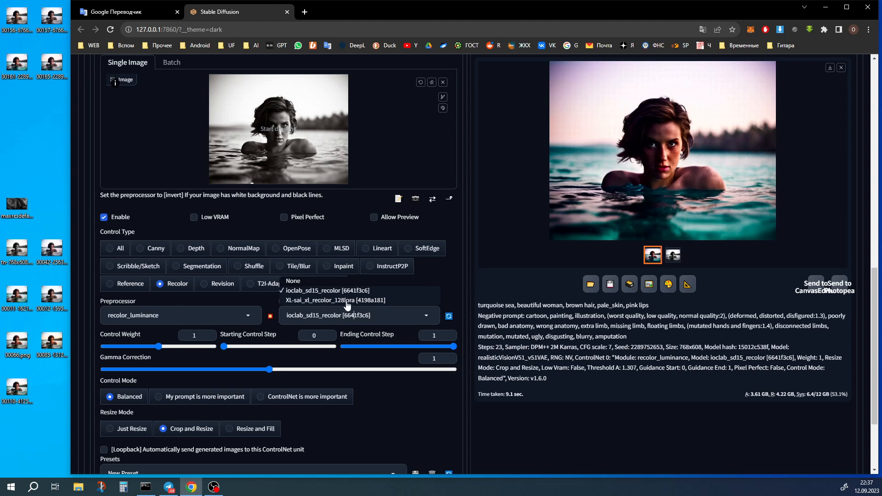
{"action": "left_click", "coordinate": [347, 301]}
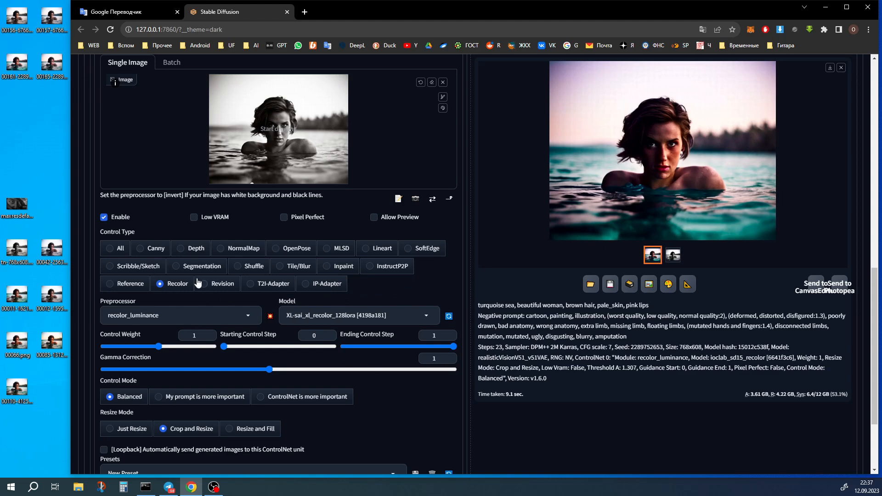
{"action": "scroll", "coordinate": [287, 320], "scroll_direction": "down", "scroll_amount": 1}
{"action": "scroll", "coordinate": [286, 320], "scroll_direction": "down", "scroll_amount": 1}
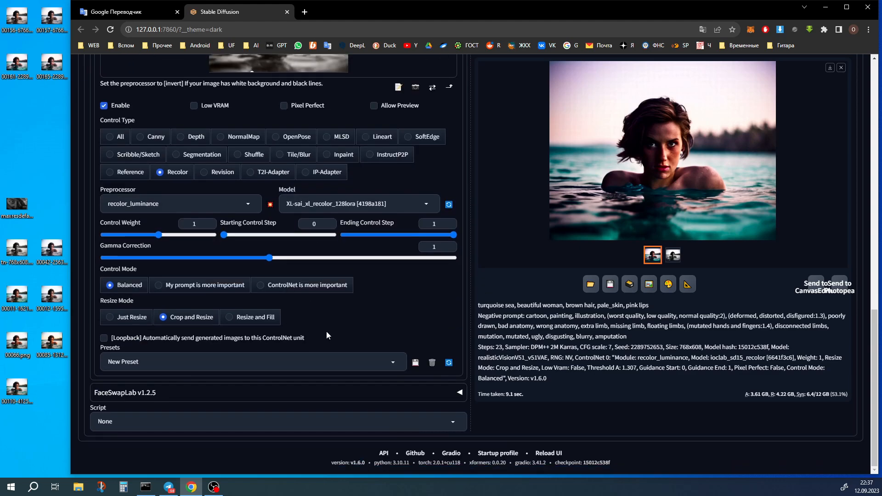
{"action": "scroll", "coordinate": [326, 331], "scroll_direction": "up", "scroll_amount": 1}
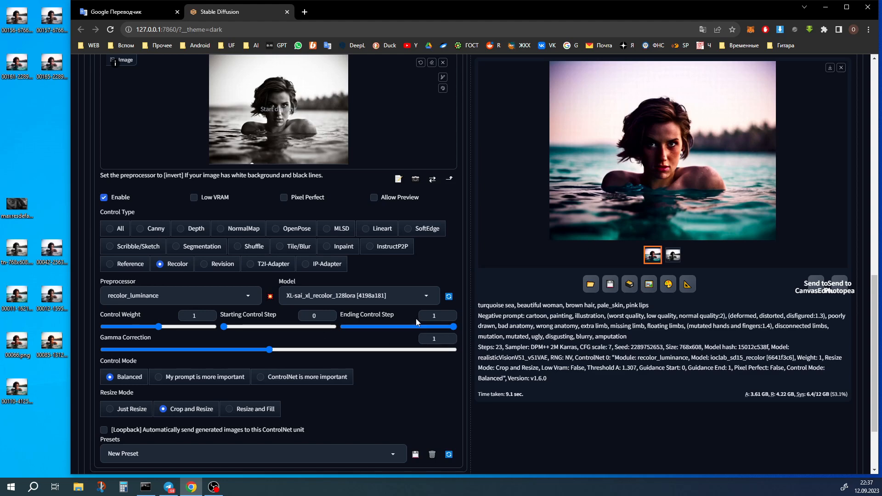
{"action": "scroll", "coordinate": [471, 406], "scroll_direction": "up", "scroll_amount": 2}
{"action": "scroll", "coordinate": [472, 405], "scroll_direction": "up", "scroll_amount": 10}
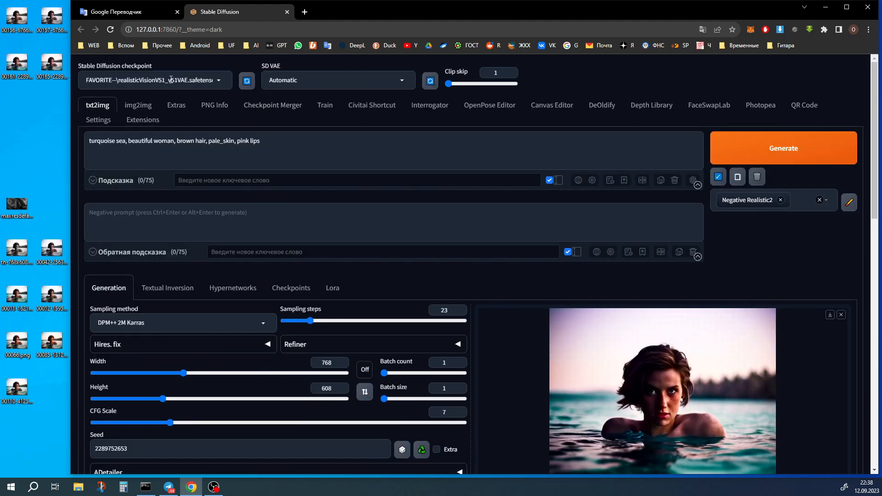
{"action": "left_click", "coordinate": [147, 80]}
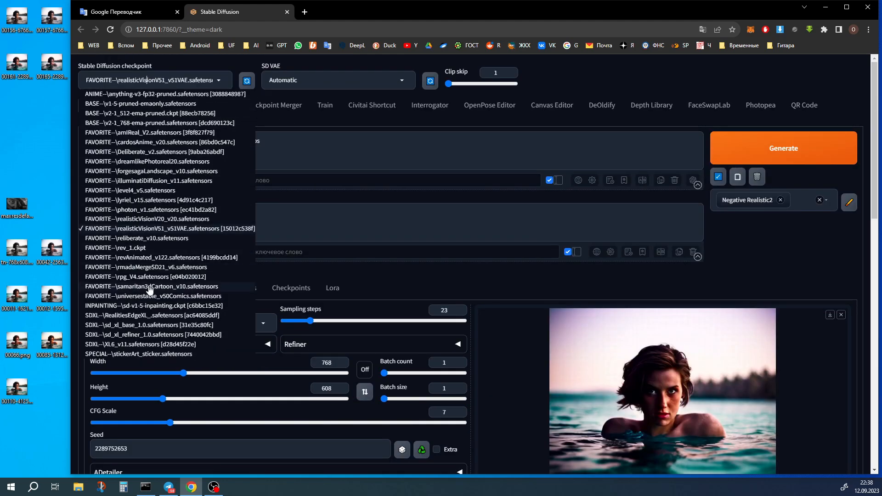
{"action": "left_click", "coordinate": [147, 325]}
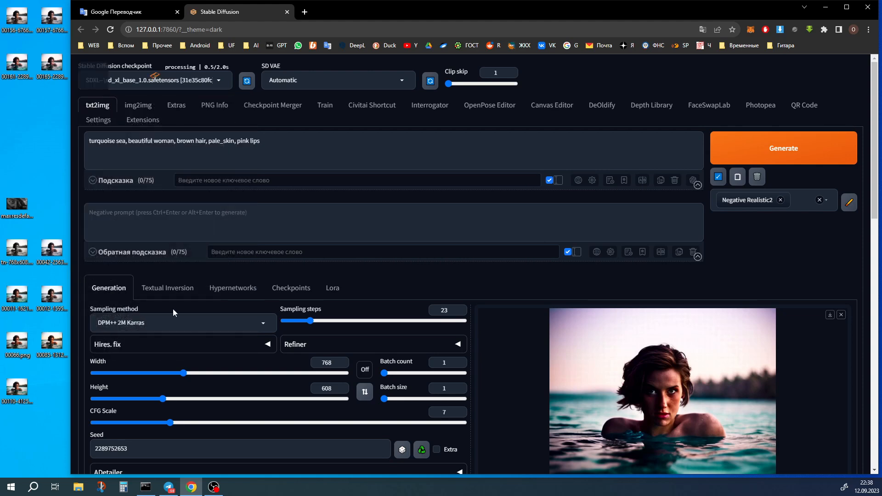
{"action": "scroll", "coordinate": [257, 330], "scroll_direction": "down", "scroll_amount": 1}
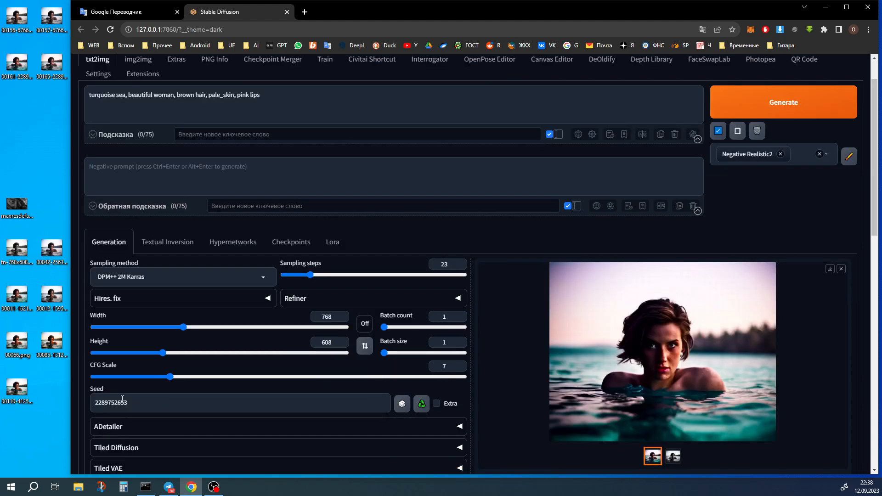
{"action": "scroll", "coordinate": [390, 372], "scroll_direction": "up", "scroll_amount": 1}
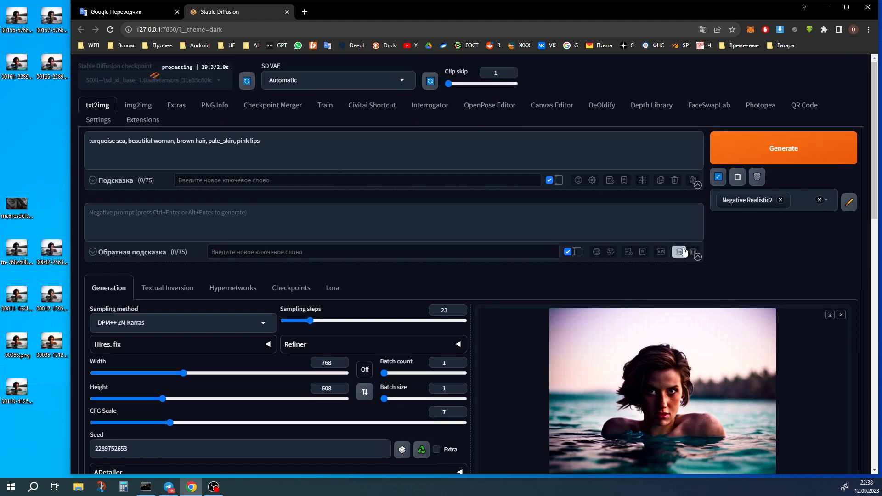
{"action": "left_click", "coordinate": [757, 150]}
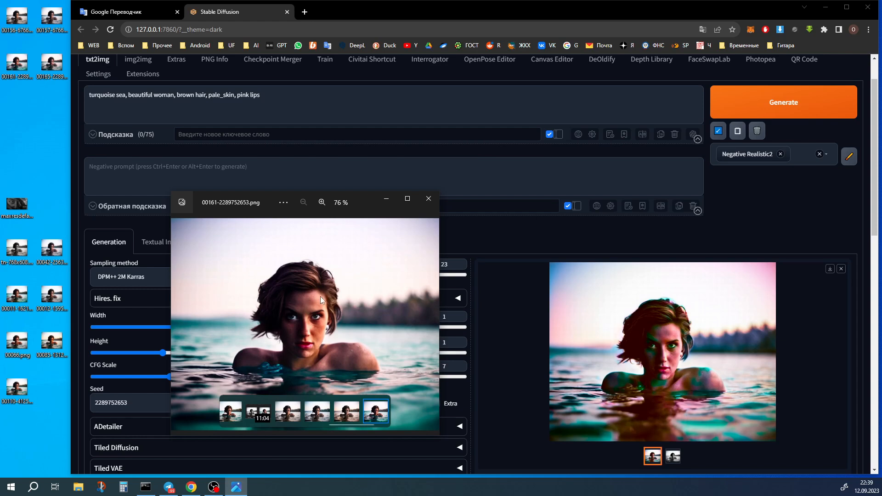
Switch the checkpoint to SDXL--\RealitiesEdgeXL_ and compare its recoloured image with the saved one in the photo viewer
{"action": "scroll", "coordinate": [222, 118], "scroll_direction": "up", "scroll_amount": 1}
{"action": "left_click", "coordinate": [159, 82]}
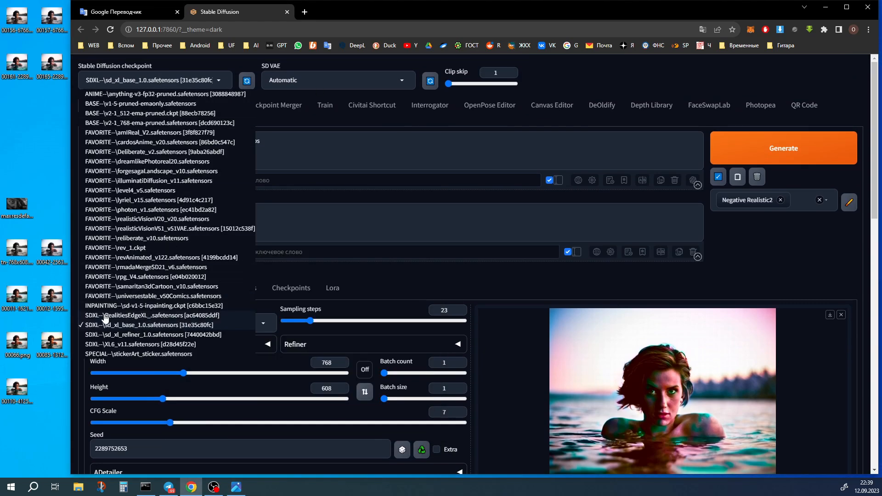
{"action": "left_click", "coordinate": [127, 316]}
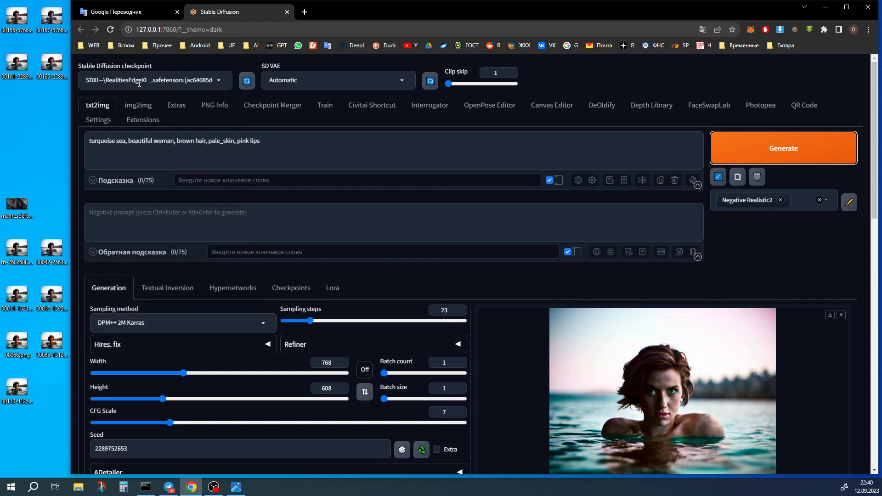
{"action": "scroll", "coordinate": [668, 378], "scroll_direction": "down", "scroll_amount": 2}
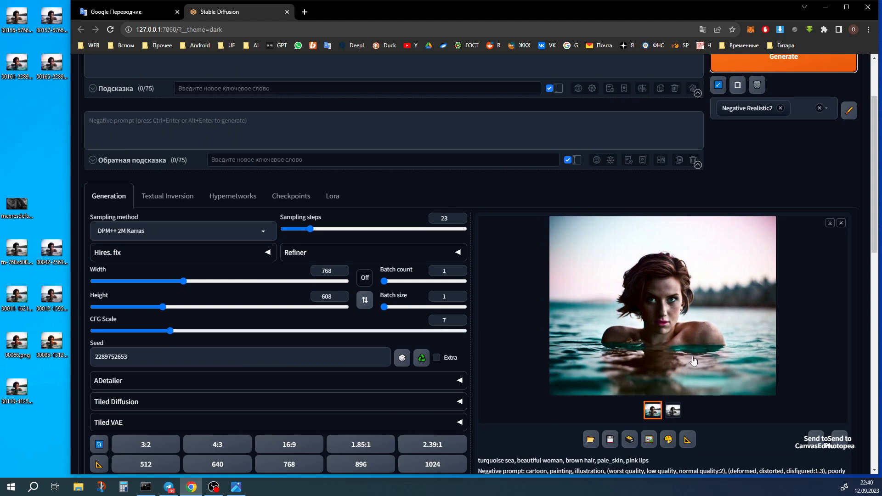
{"action": "key", "text": "alt+Tab"}
{"action": "left_click", "coordinate": [485, 306]}
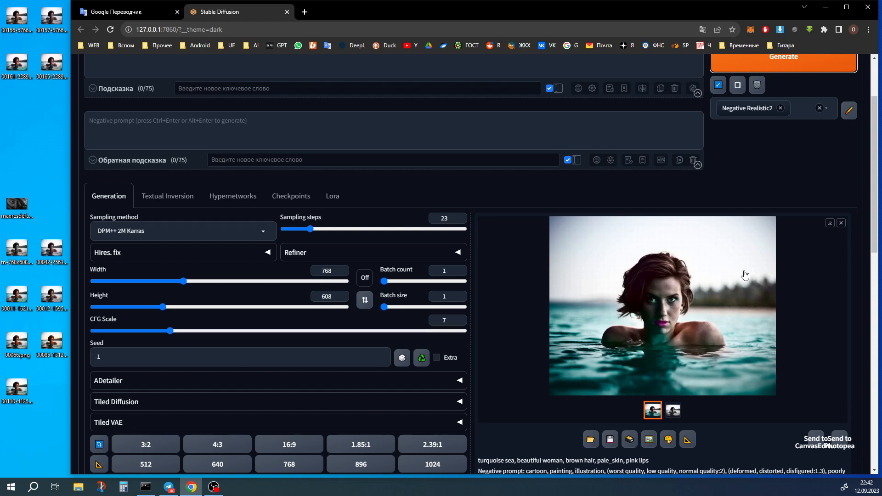
Load the black-and-white tn-768x608 portrait from the desktop into the img2img Inpaint canvas
{"action": "scroll", "coordinate": [745, 275], "scroll_direction": "up", "scroll_amount": 2}
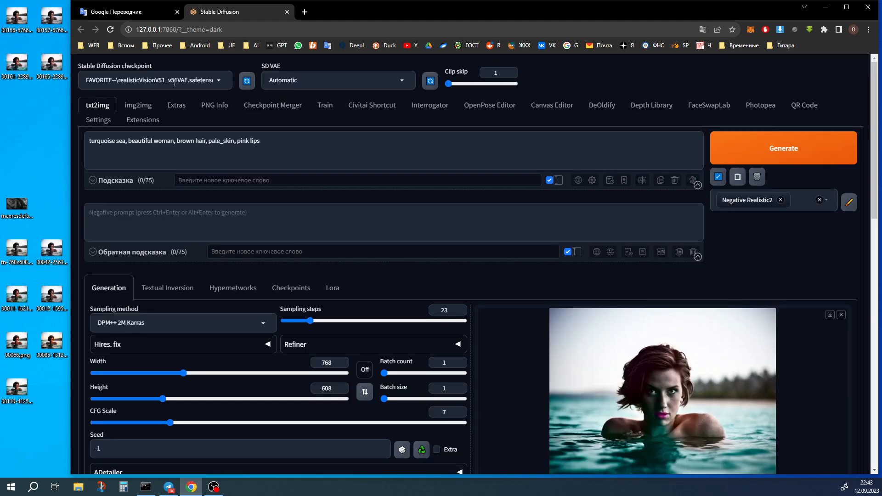
{"action": "left_click", "coordinate": [138, 104]}
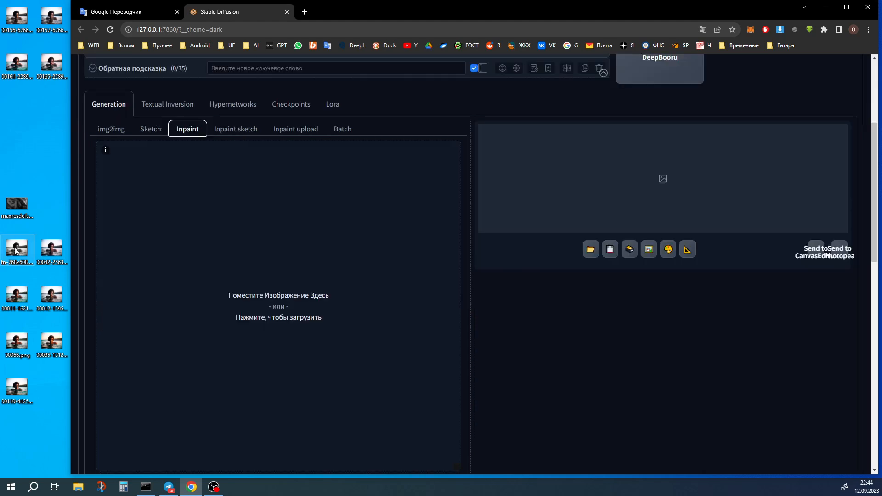
{"action": "left_click_drag", "start_coordinate": [15, 250], "coordinate": [250, 307]}
Enable ControlNet Unit 0 for inpainting with the Recolor control type and the ioclab_sd15_recolor model
{"action": "scroll", "coordinate": [250, 307], "scroll_direction": "down", "scroll_amount": 13}
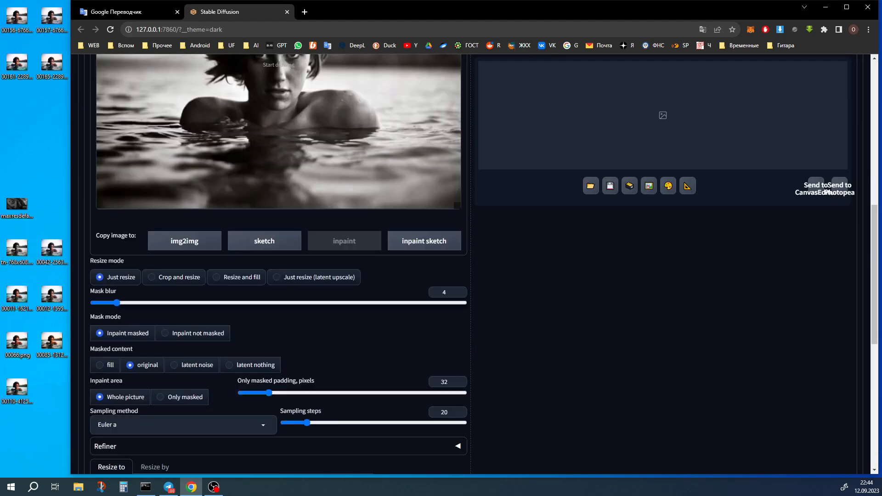
{"action": "scroll", "coordinate": [131, 276], "scroll_direction": "down", "scroll_amount": 1}
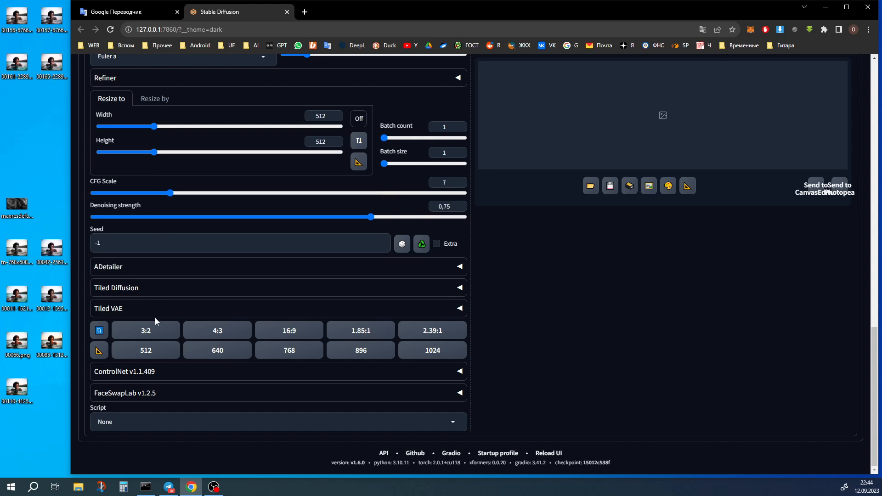
{"action": "left_click", "coordinate": [157, 371]}
{"action": "scroll", "coordinate": [156, 372], "scroll_direction": "down", "scroll_amount": 3}
{"action": "left_click", "coordinate": [104, 272]}
{"action": "left_click", "coordinate": [174, 353]}
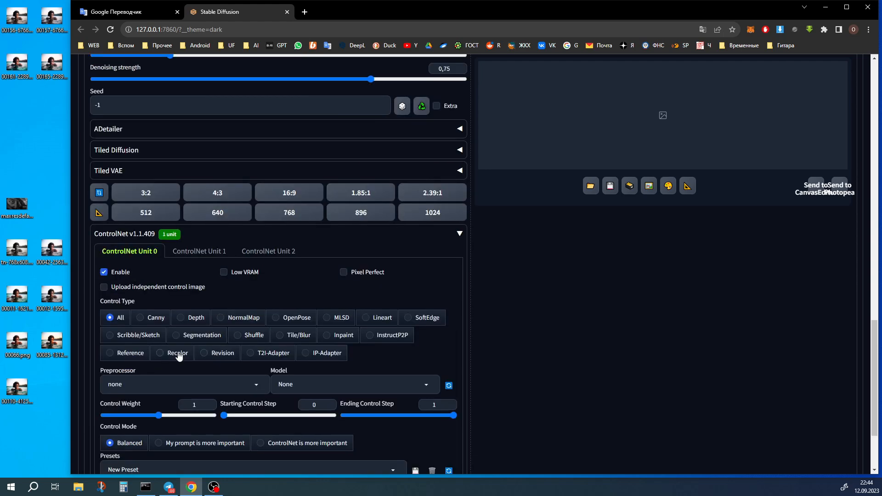
{"action": "scroll", "coordinate": [354, 294], "scroll_direction": "down", "scroll_amount": 2}
{"action": "left_click", "coordinate": [334, 292]}
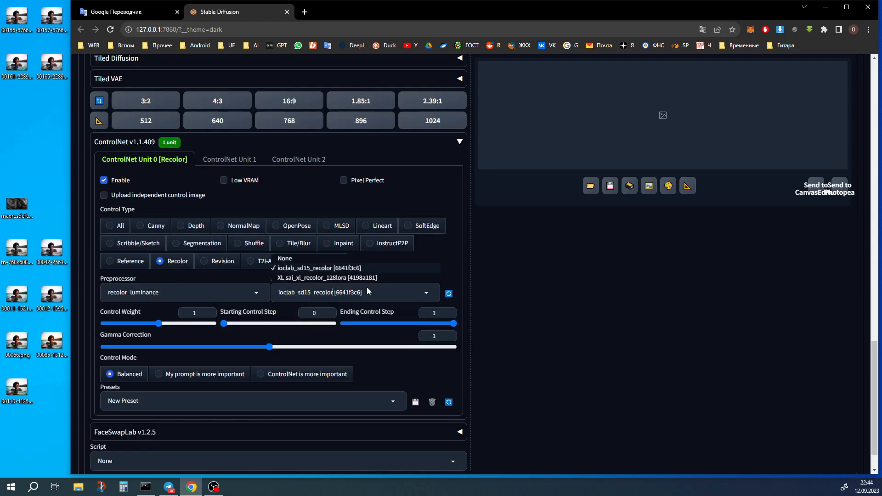
{"action": "left_click", "coordinate": [329, 269]}
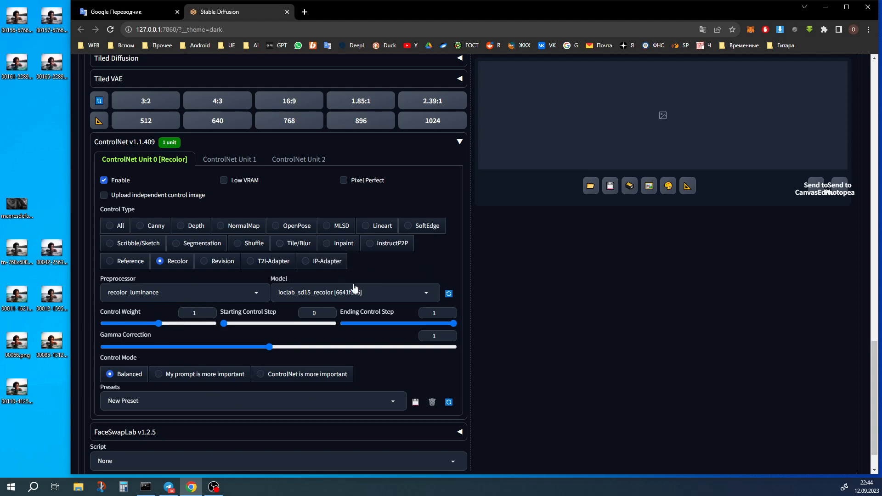
Match the inpaint output size to the loaded portrait, 768 by 608
{"action": "scroll", "coordinate": [318, 333], "scroll_direction": "up", "scroll_amount": 9}
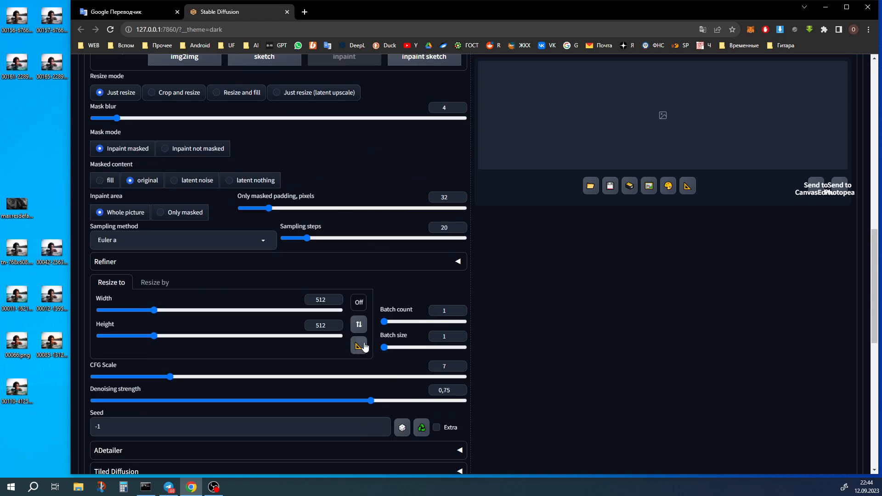
{"action": "left_click", "coordinate": [360, 346]}
{"action": "scroll", "coordinate": [216, 270], "scroll_direction": "up", "scroll_amount": 3}
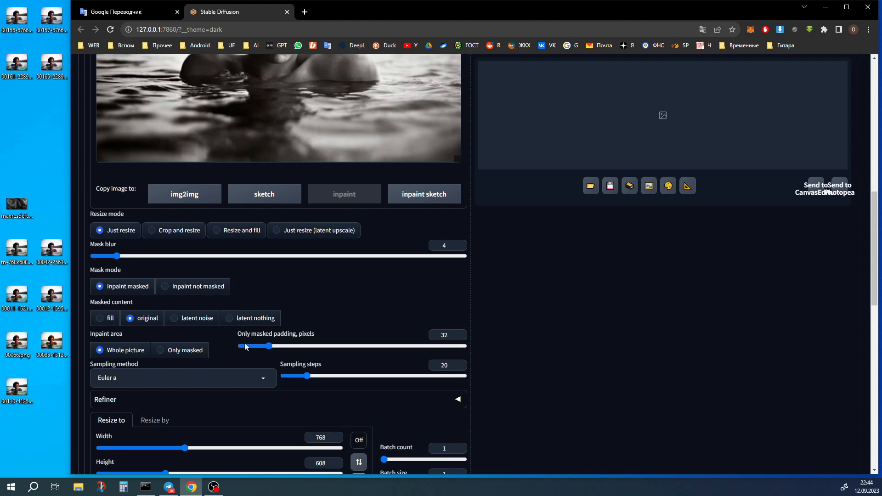
Paint the inpaint mask over all the water around the woman, leaving her face, hair and shoulders unmasked
{"action": "scroll", "coordinate": [206, 360], "scroll_direction": "up", "scroll_amount": 10}
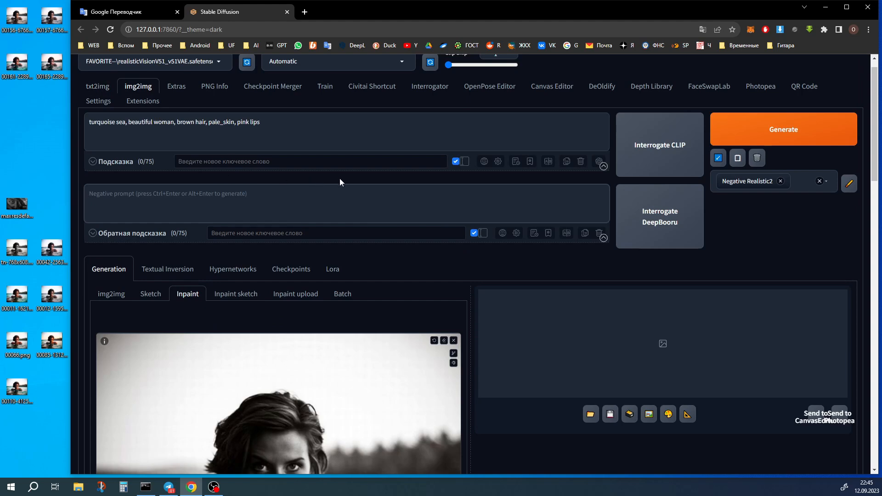
{"action": "scroll", "coordinate": [340, 183], "scroll_direction": "down", "scroll_amount": 4}
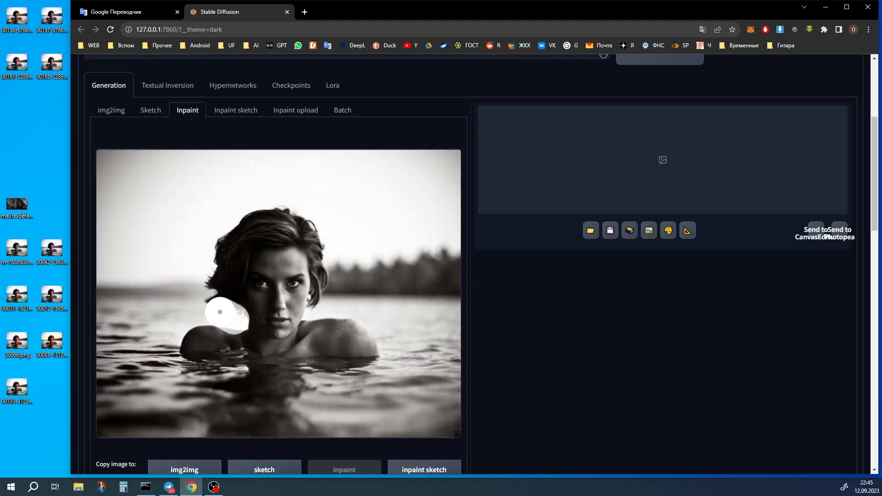
{"action": "left_click_drag", "start_coordinate": [220, 312], "coordinate": [194, 306]}
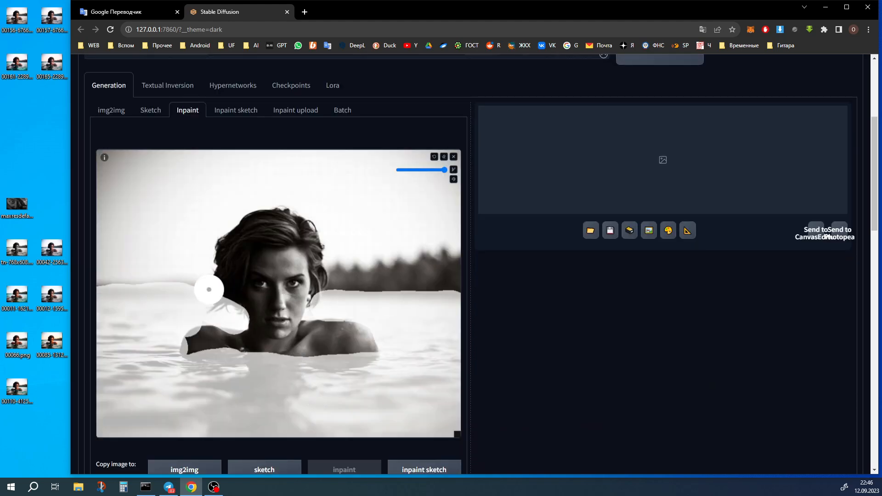
Generate the inpaint recolour of the masked water and inspect the resulting image enlarged
{"action": "scroll", "coordinate": [478, 384], "scroll_direction": "up", "scroll_amount": 3}
{"action": "left_click", "coordinate": [733, 89]}
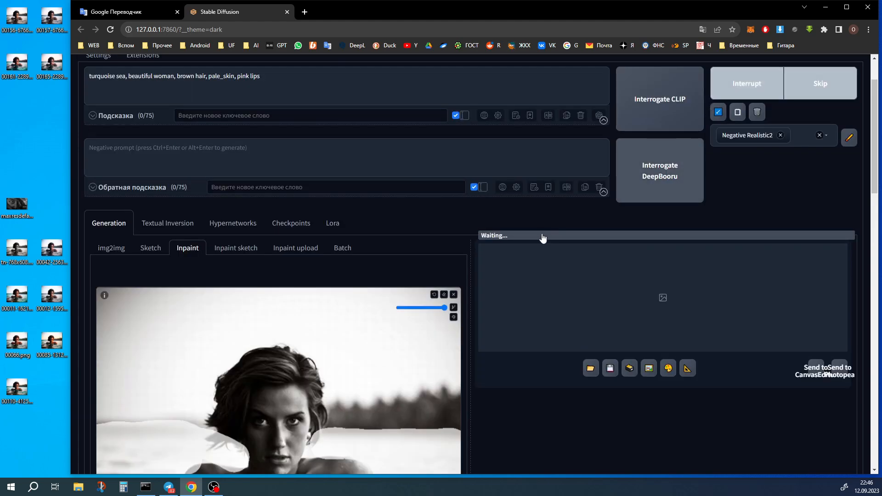
{"action": "scroll", "coordinate": [625, 276], "scroll_direction": "down", "scroll_amount": 2}
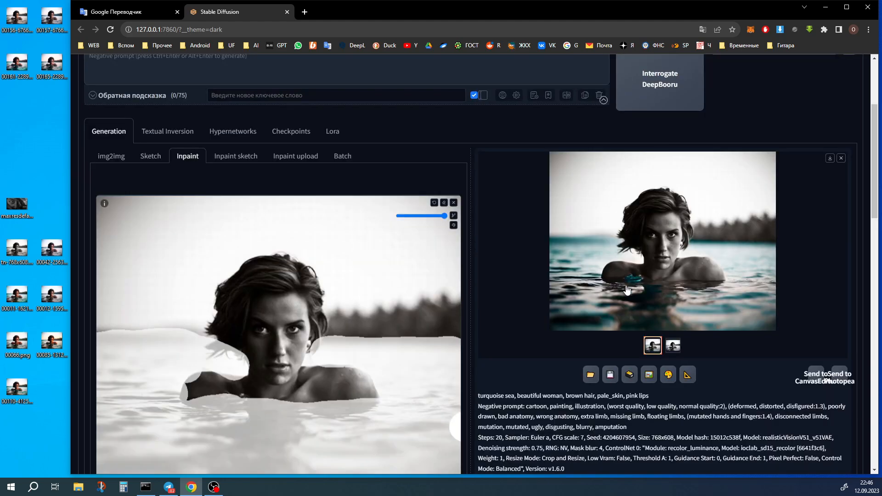
{"action": "left_click", "coordinate": [695, 252]}
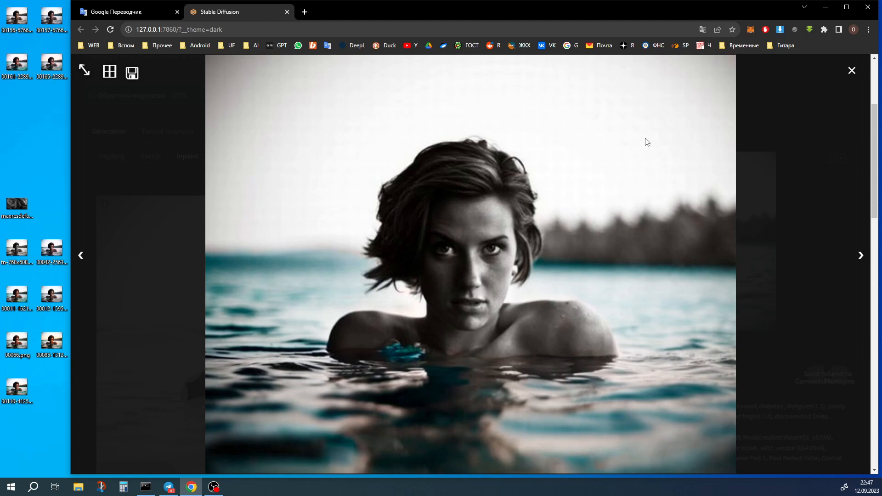
{"action": "left_click", "coordinate": [758, 212]}
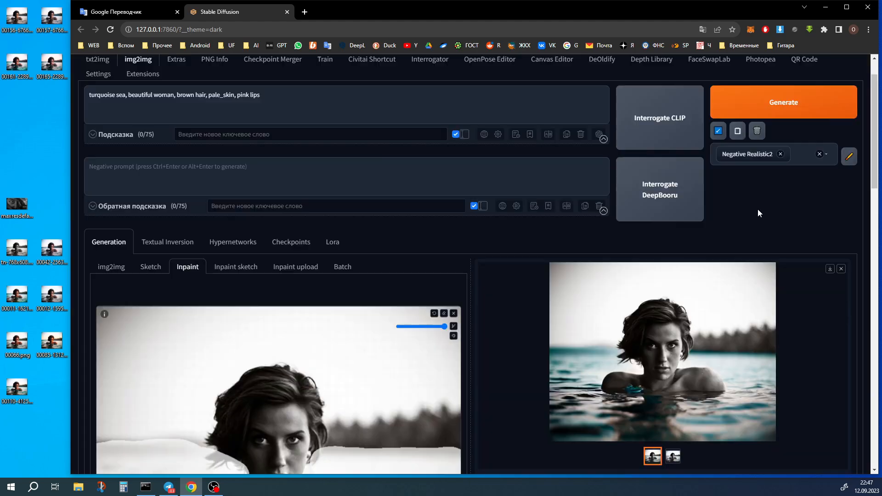